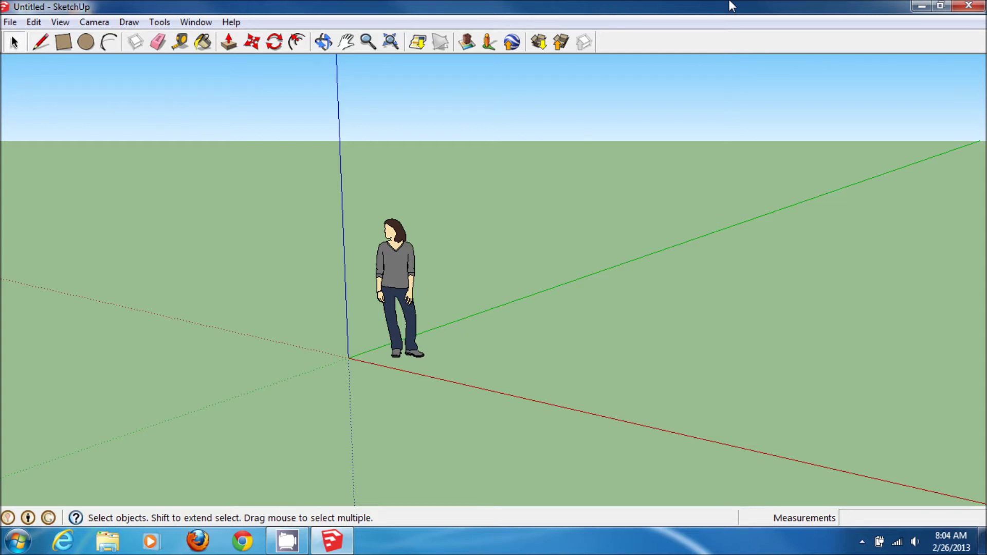
Step: Delete the default person figure so only the axes remain at the origin
middle_click_drag(588, 127, 493, 255)
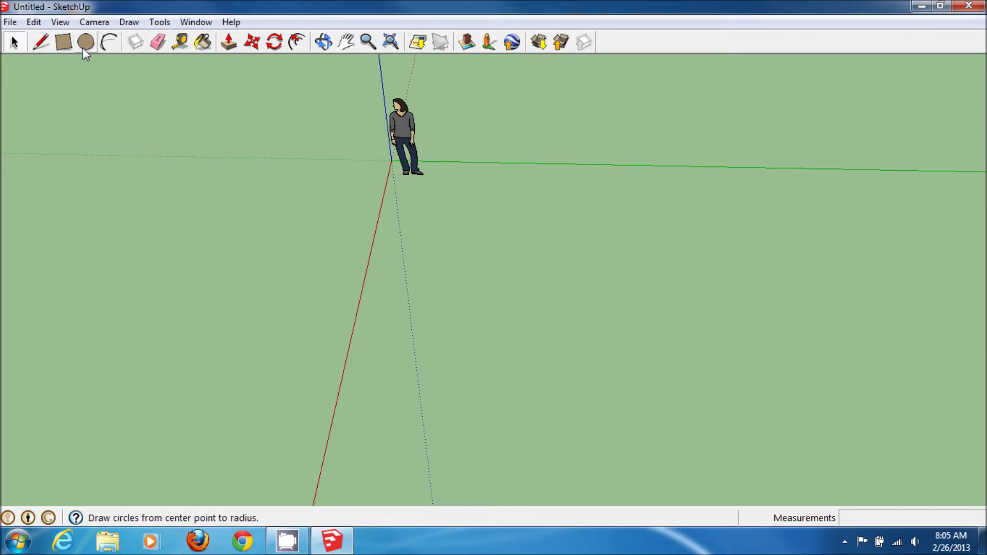
middle_click_drag(603, 150, 481, 186)
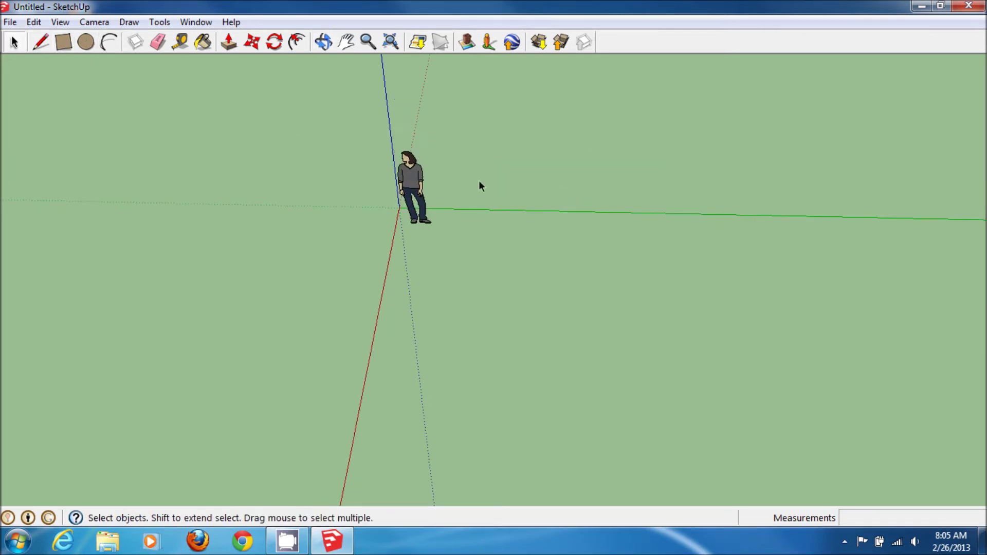
left_click_drag(361, 119, 575, 318)
key("Delete")
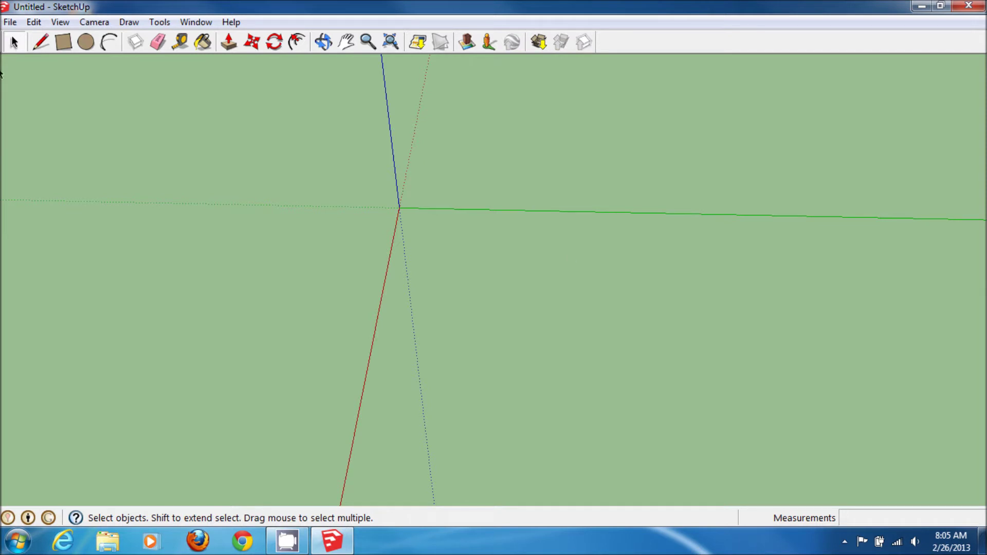
left_click(66, 44)
Step: Draw a squarish rectangle starting at the origin
middle_click_drag(524, 253, 473, 220)
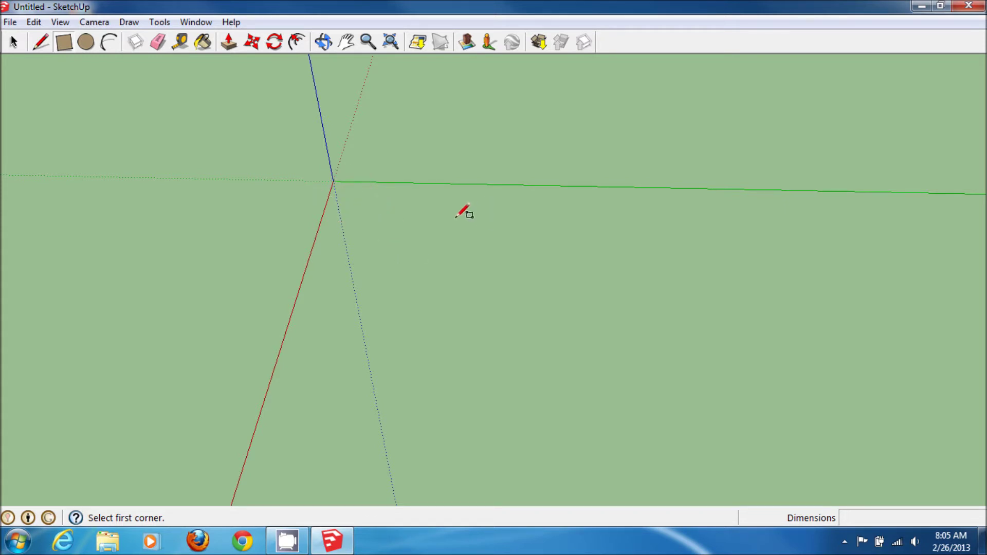
left_click(333, 180)
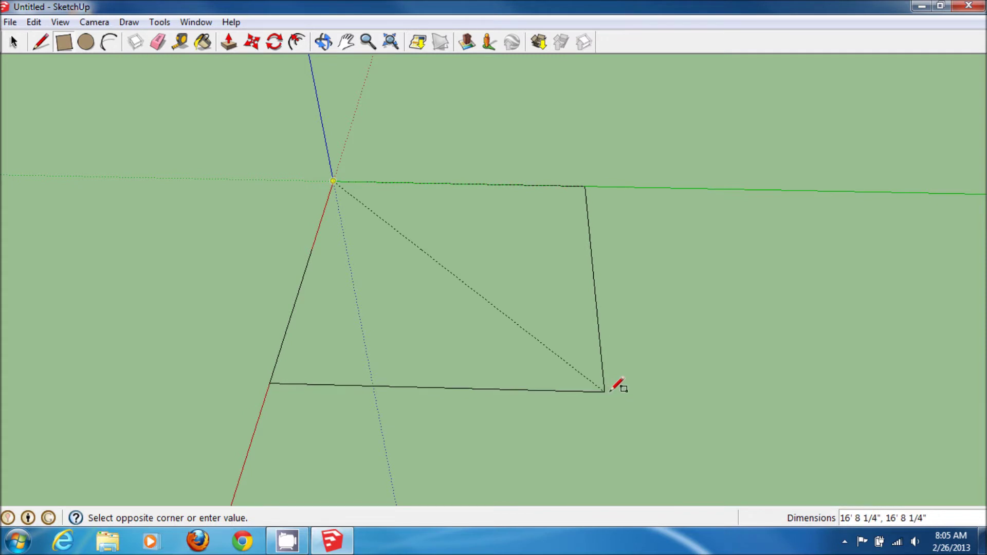
left_click(610, 391)
Step: Draw a second, longer rectangle to the right of the first
middle_click_drag(751, 358, 493, 334)
scroll(566, 355, "down", 2)
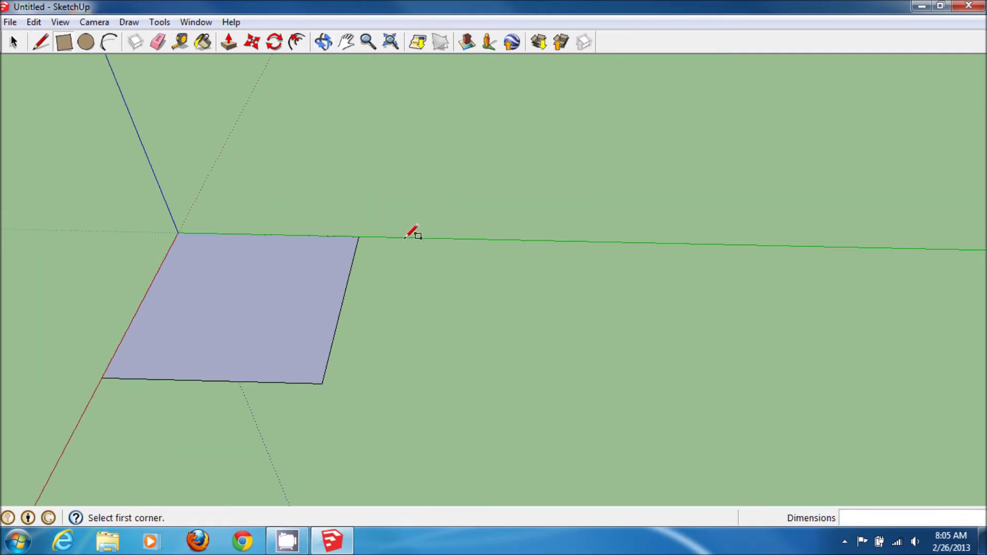
middle_click_drag(397, 237, 442, 299)
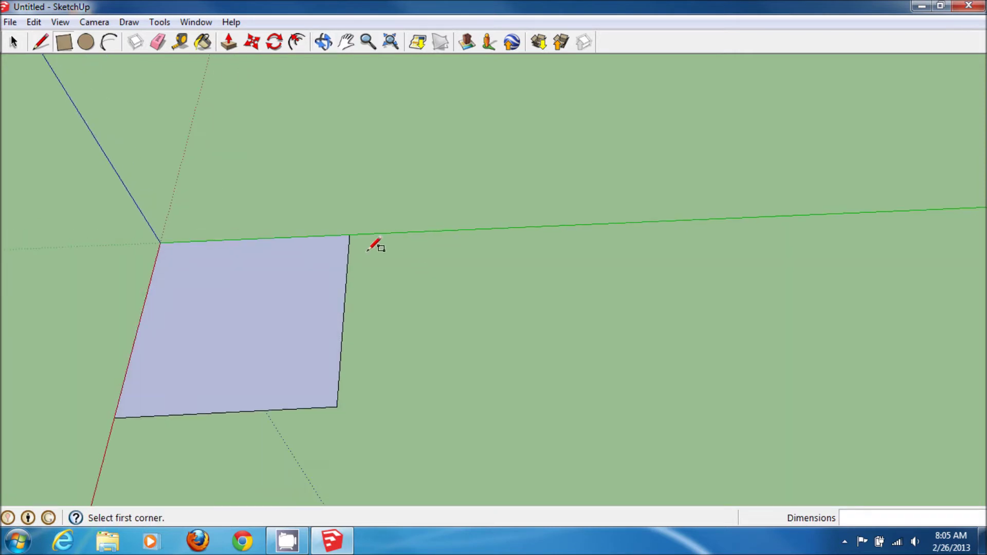
left_click(396, 249)
left_click(726, 331)
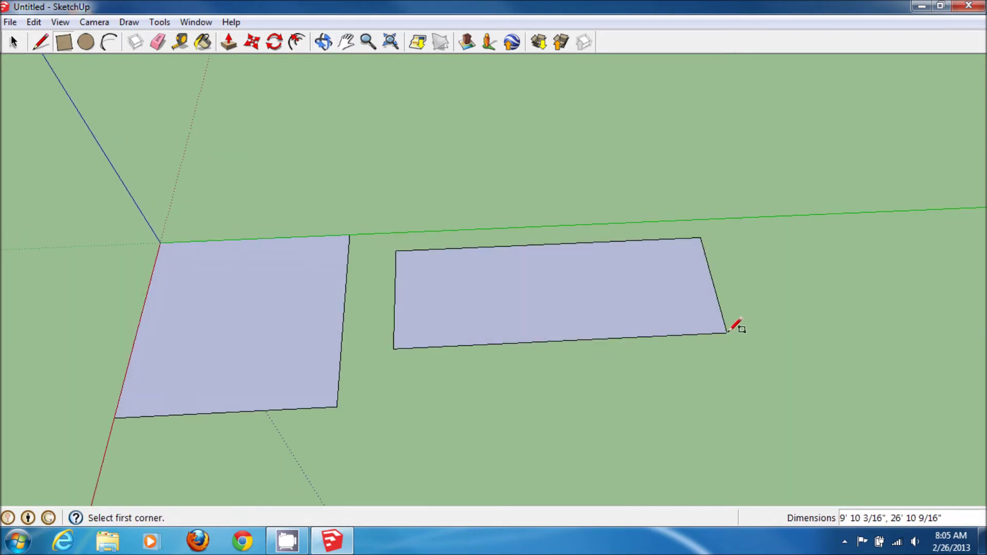
scroll(733, 334, "down", 1)
middle_click_drag(740, 341, 614, 324, "shift")
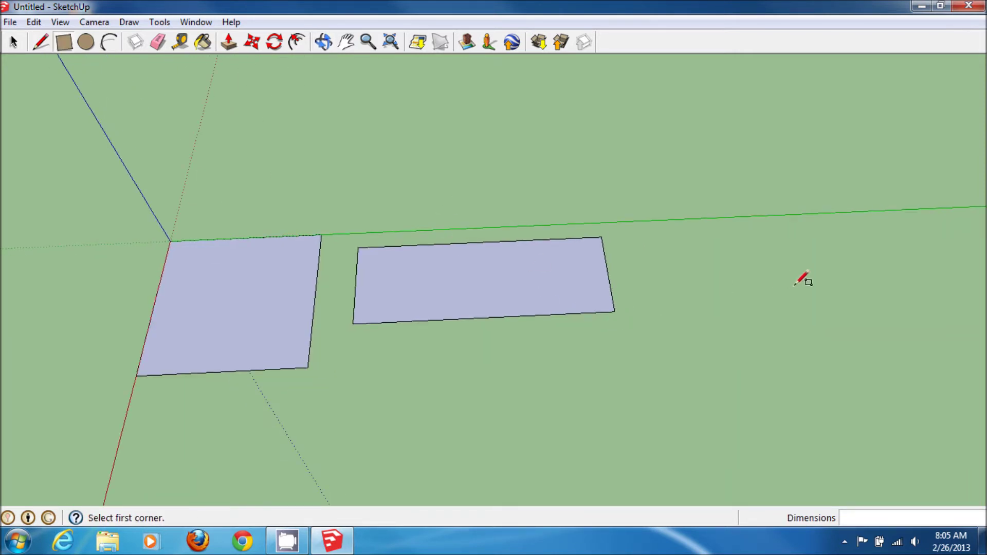
middle_click_drag(800, 280, 626, 286, "shift")
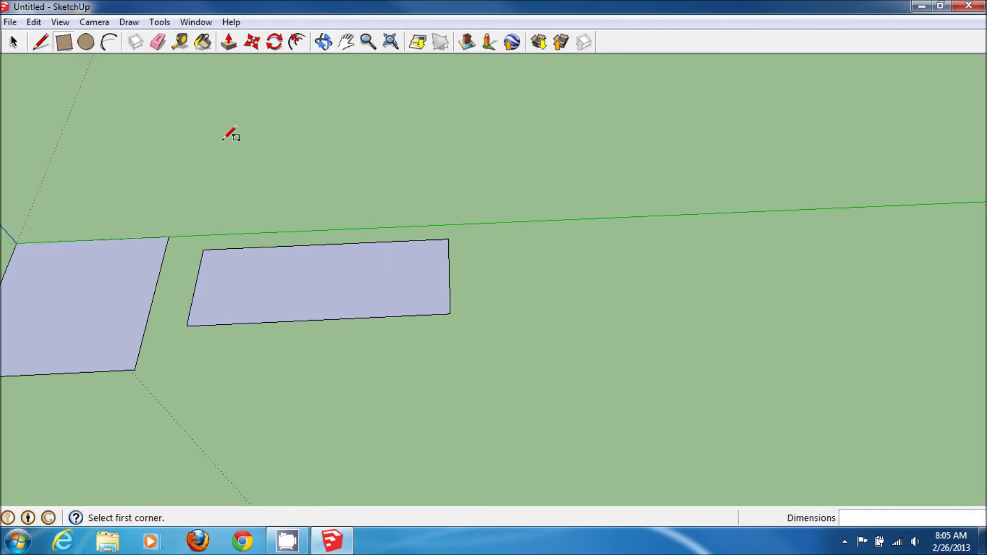
Step: Draw a circle centred to the right of the longer rectangle
left_click(81, 48)
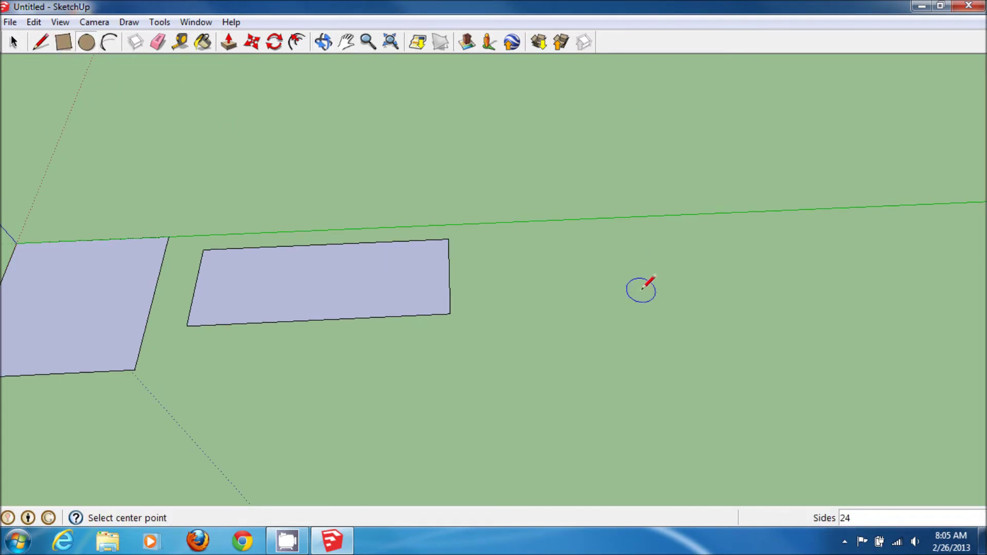
left_click(611, 278)
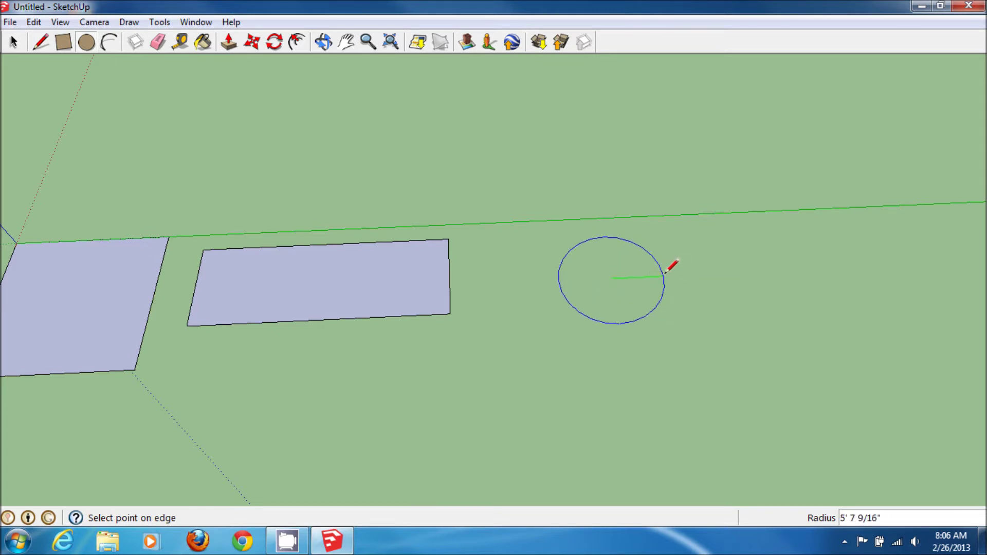
left_click(687, 273)
middle_click_drag(238, 297, 234, 361)
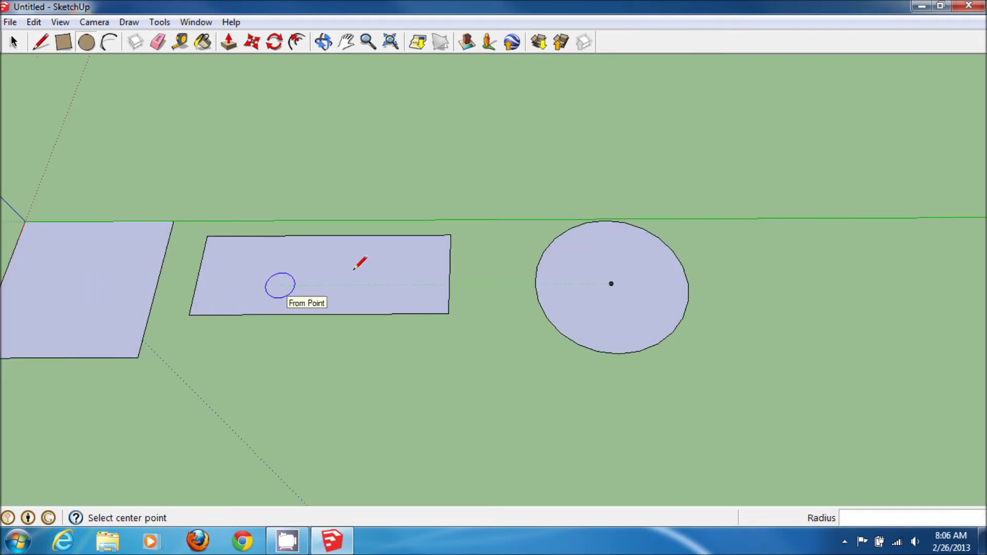
middle_click_drag(276, 375, 452, 276)
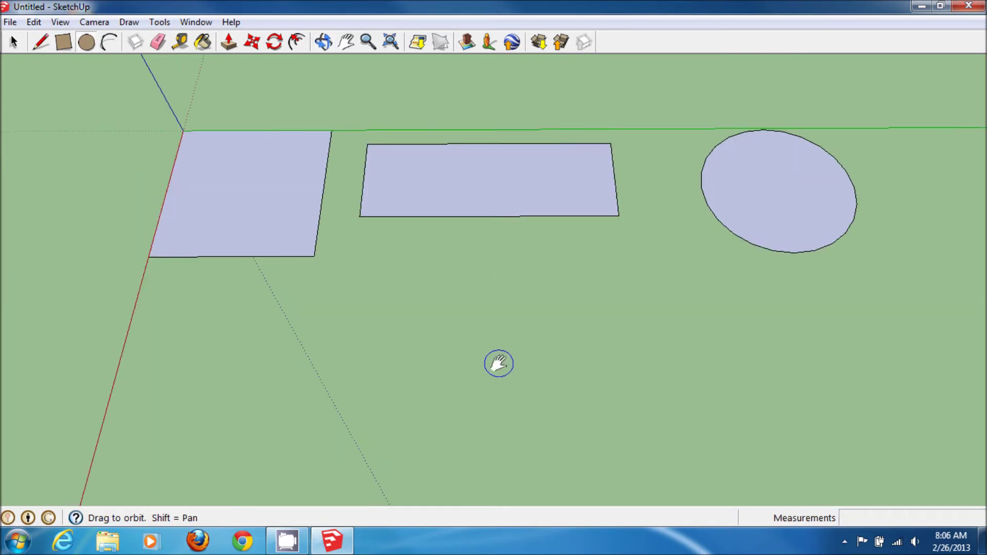
middle_click_drag(501, 359, 462, 342)
middle_click_drag(389, 362, 275, 183)
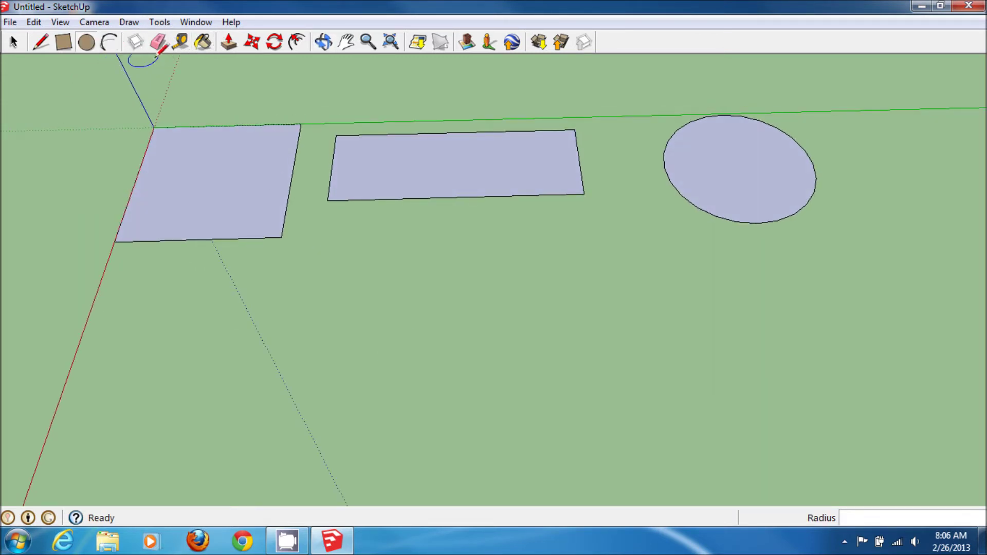
left_click(139, 23)
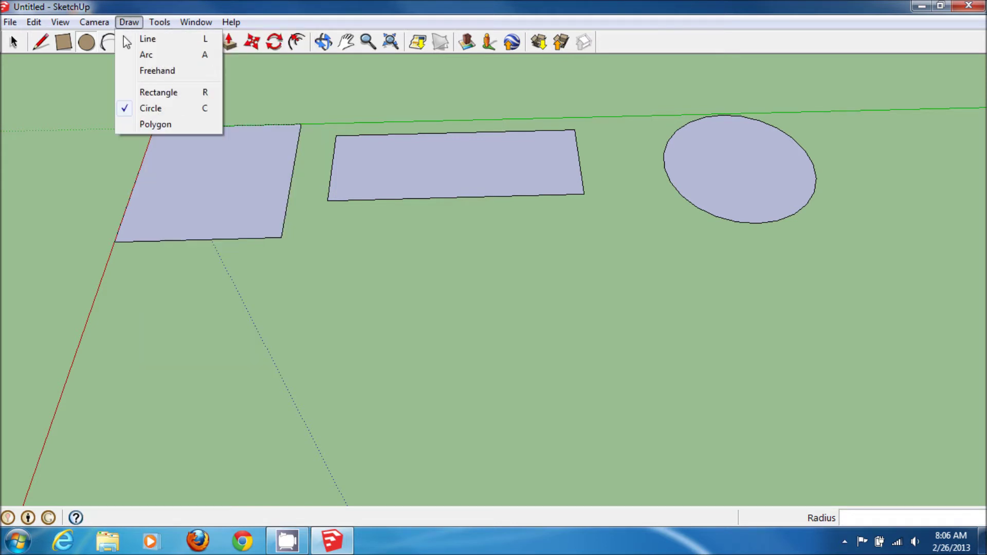
Step: Draw a six-sided polygon in front of the square rectangle
left_click(190, 124)
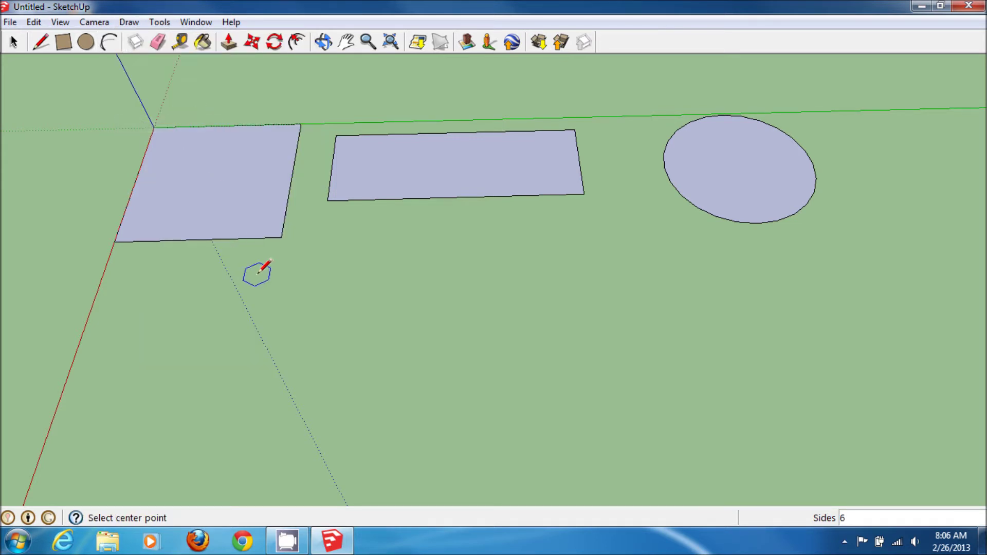
mouse_move(245, 277)
middle_mouse_down()
mouse_move(302, 242)
mouse_move(326, 202)
middle_mouse_up()
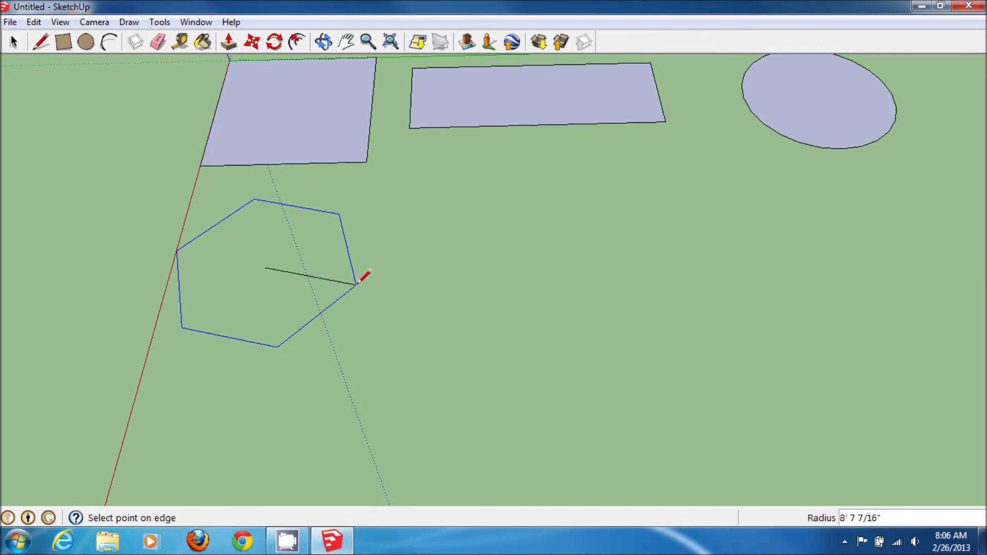
left_click(359, 266)
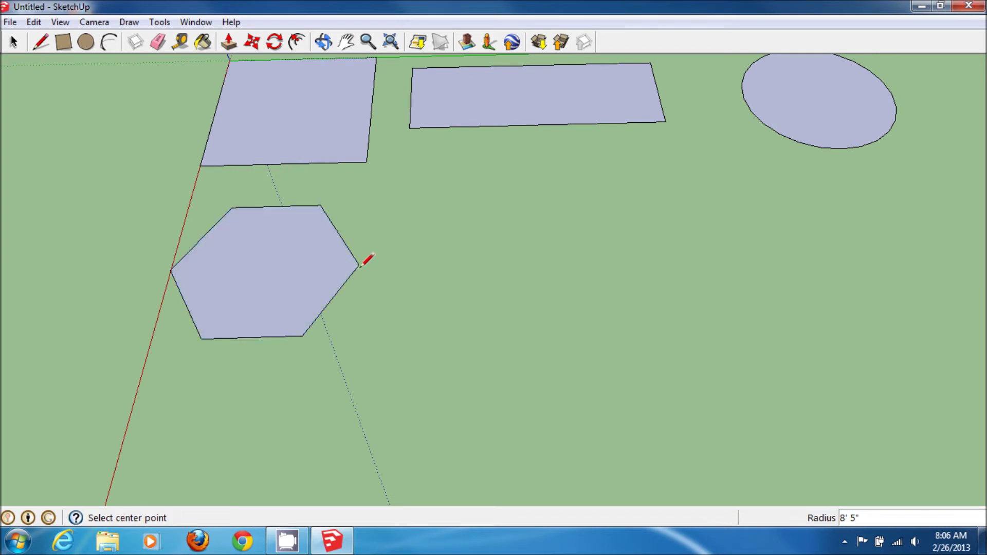
middle_click_drag(504, 264, 417, 284, "shift")
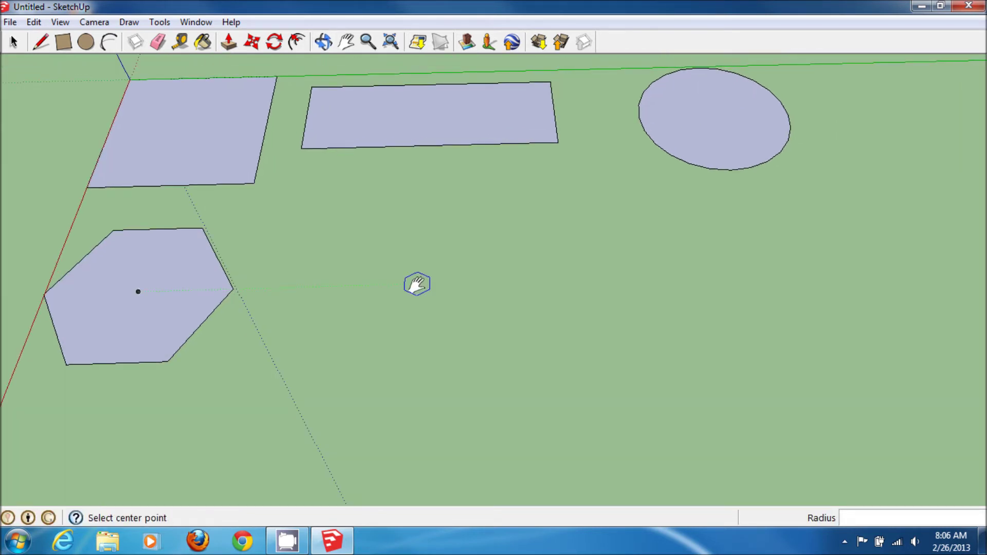
left_click(110, 43)
middle_click_drag(301, 298, 280, 182)
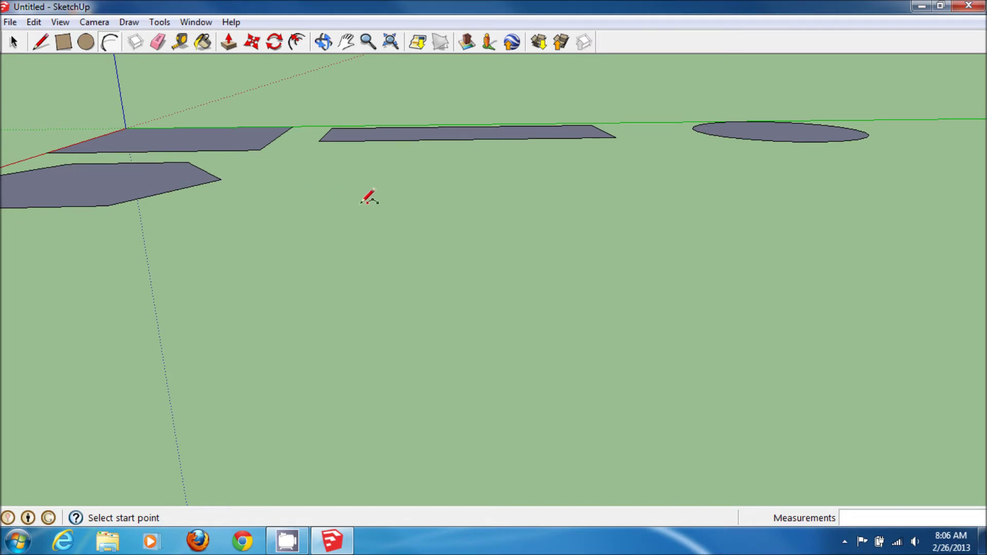
Step: Draw an arc in front of the longer rectangle by setting its two endpoints and bulge
left_click(327, 177)
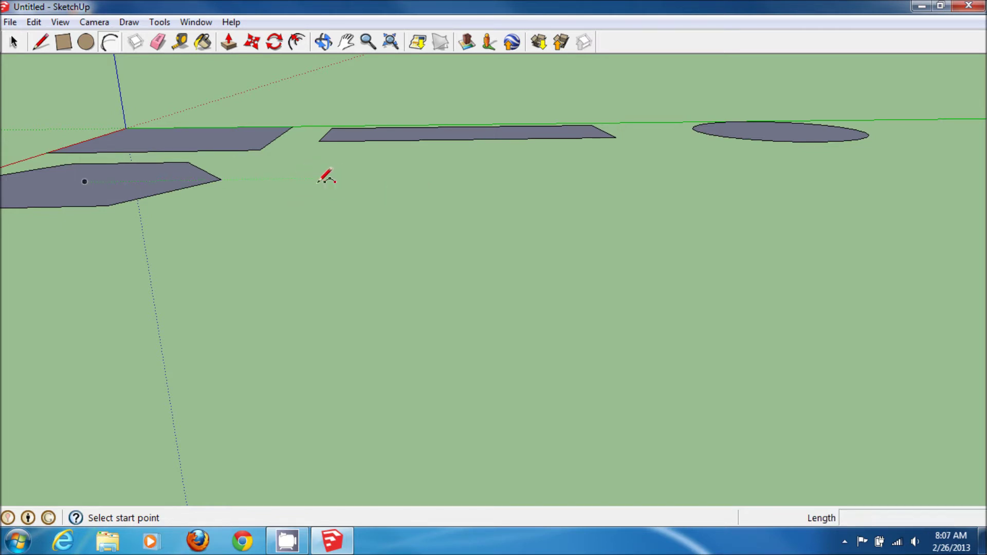
left_click(559, 174)
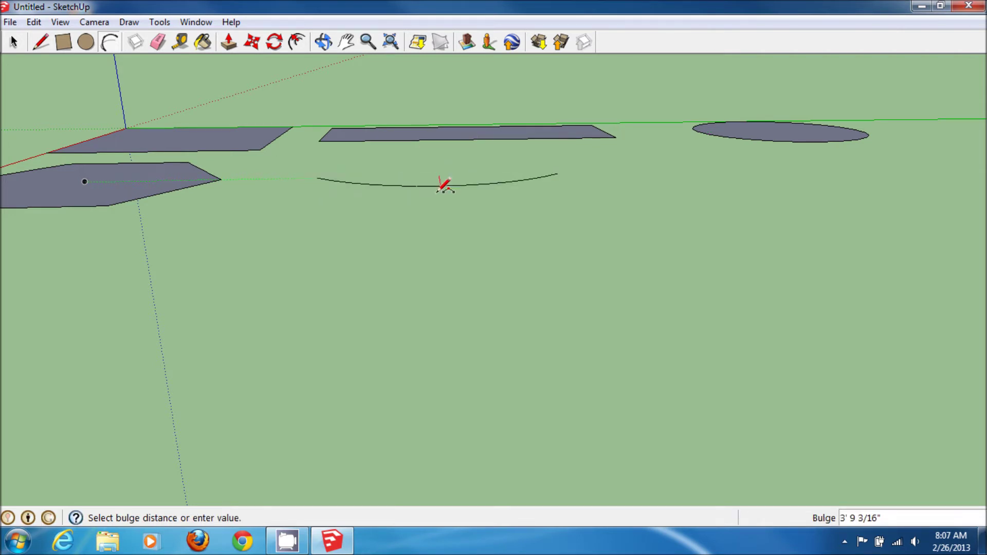
middle_click_drag(443, 198, 482, 306)
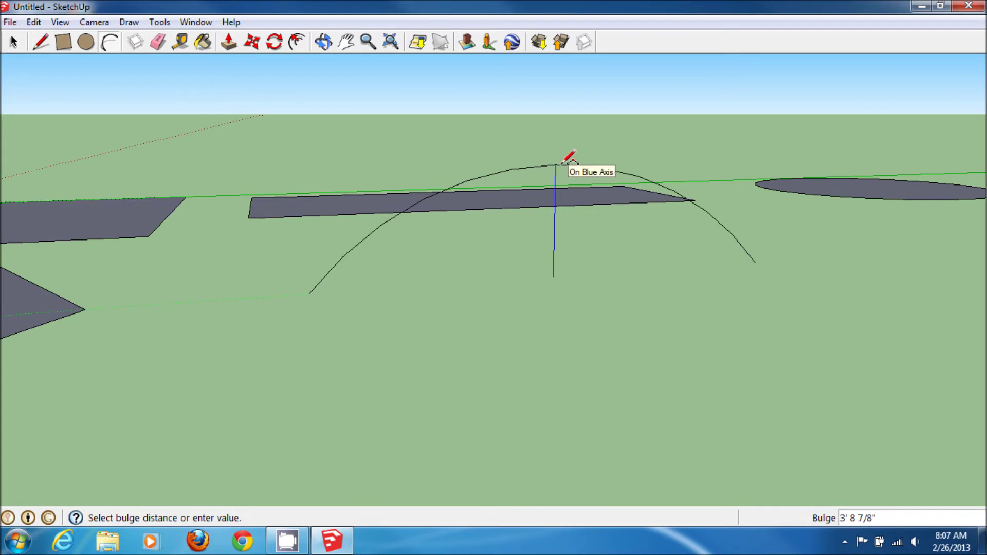
left_click(564, 163)
middle_click_drag(511, 176, 343, 346)
middle_click_drag(437, 359, 290, 150)
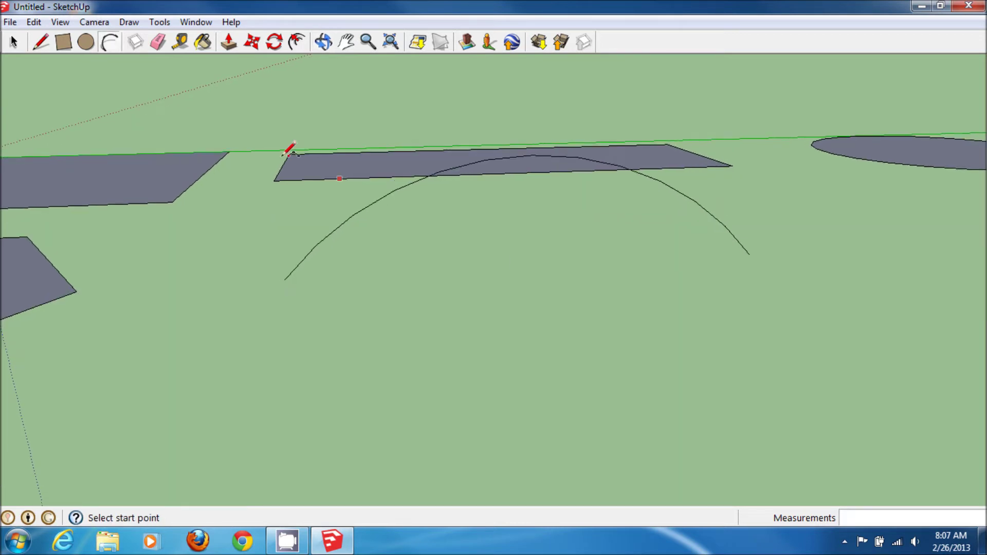
Step: Join the arc's endpoints with a straight edge to make a half-round face
left_click(36, 49)
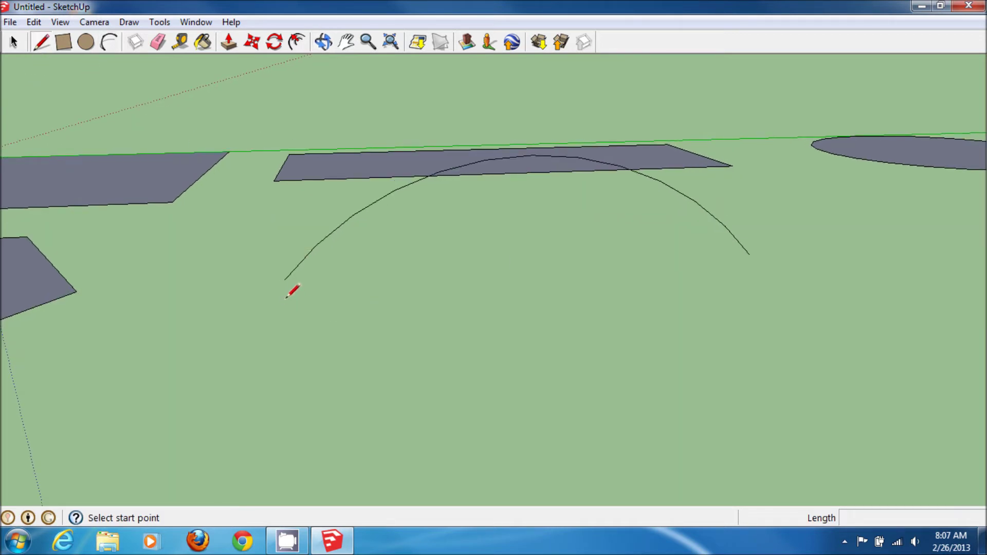
left_click(284, 280)
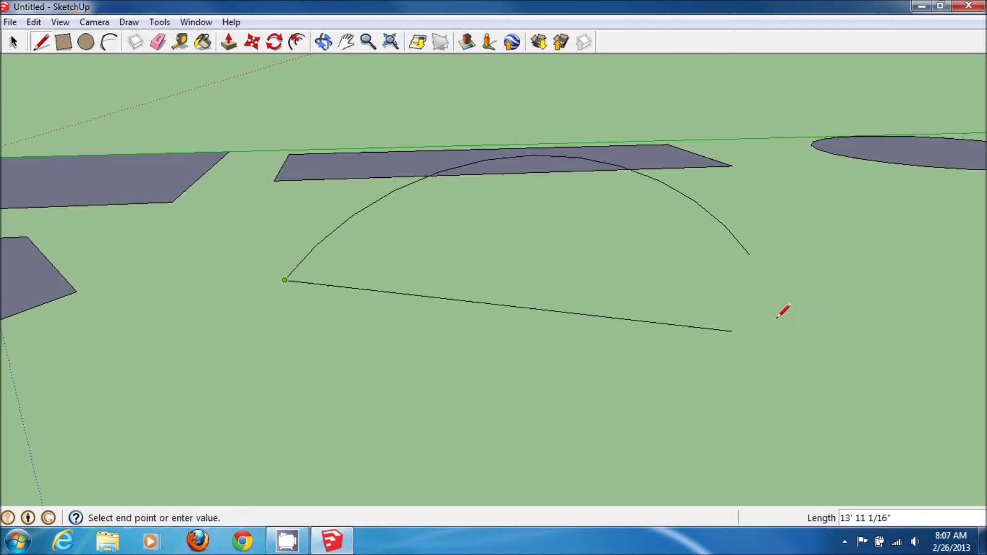
left_click(748, 254)
middle_click_drag(595, 264, 143, 386)
scroll(276, 341, "down", 3)
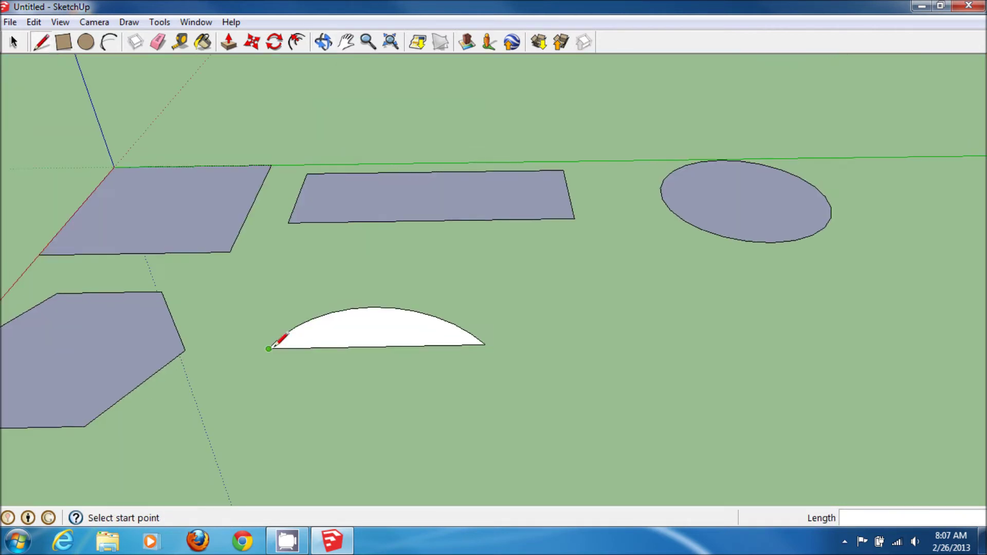
middle_click_drag(601, 403, 464, 322, "shift")
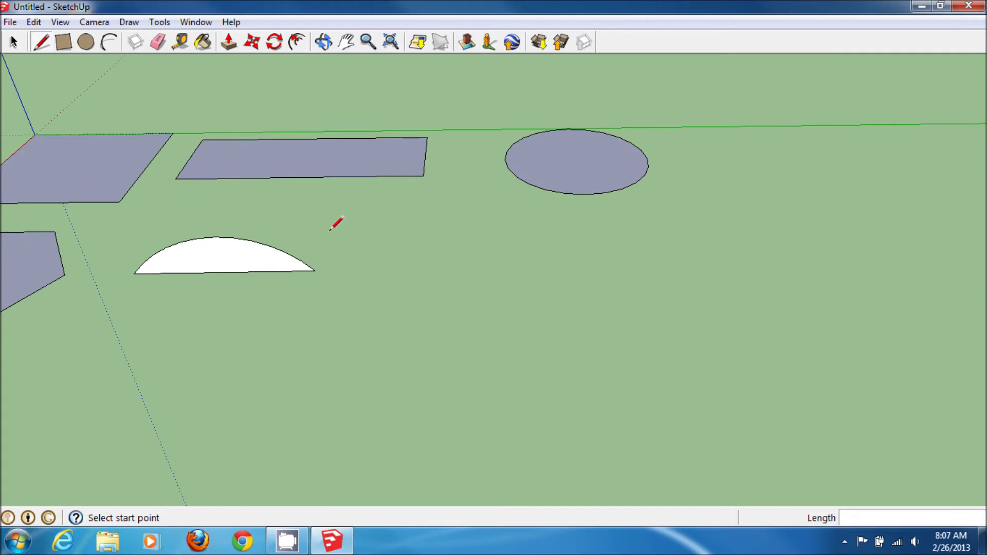
middle_click_drag(296, 267, 627, 278)
scroll(733, 298, "down", 3)
middle_click_drag(734, 297, 586, 194, "shift")
left_click(40, 45)
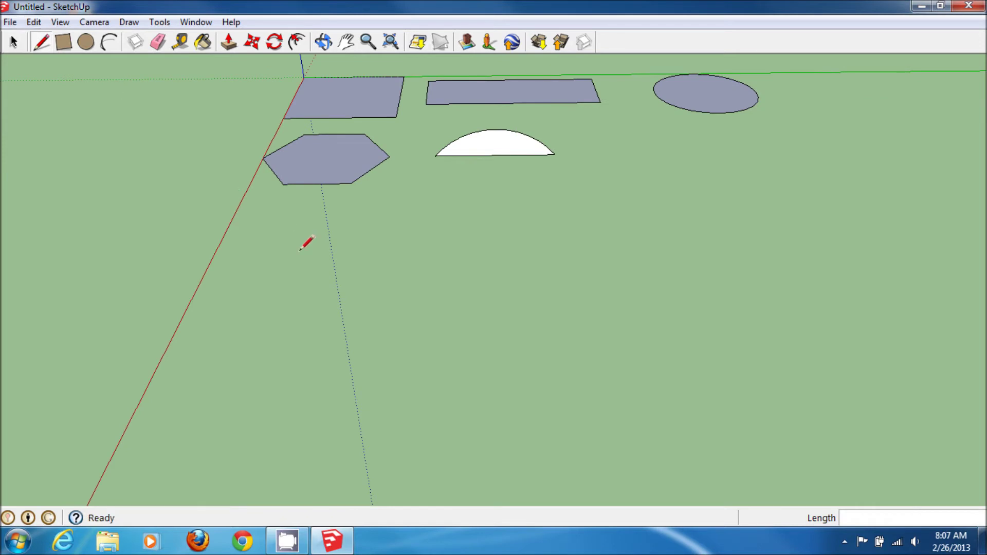
Step: Draw a closed triangle of three straight edges in front of the hexagon
left_click(261, 229)
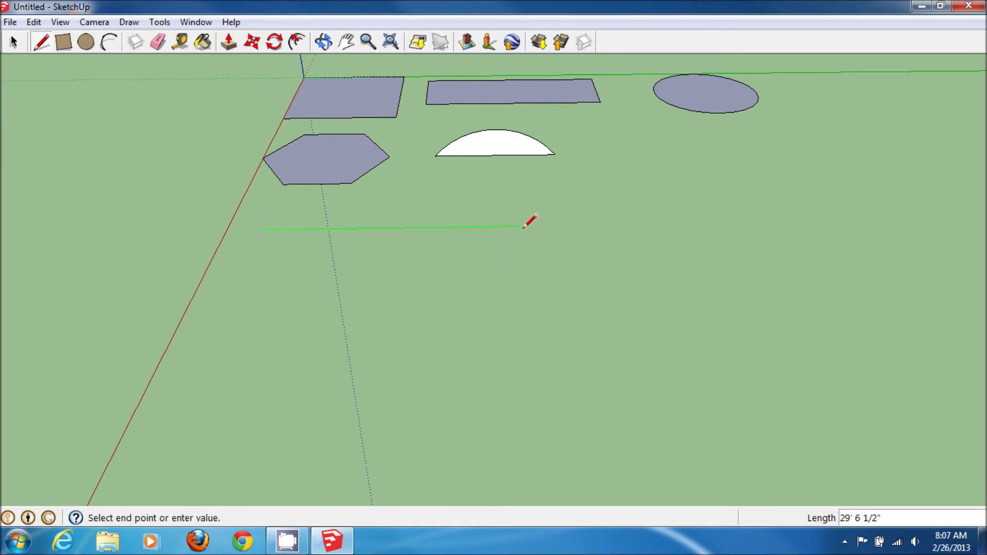
left_click(521, 226)
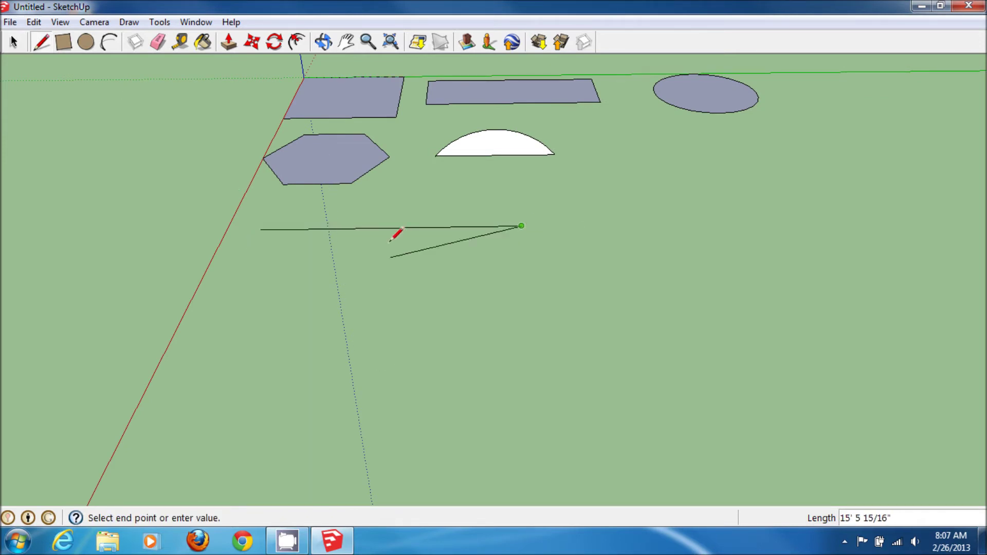
middle_click_drag(398, 284, 512, 399)
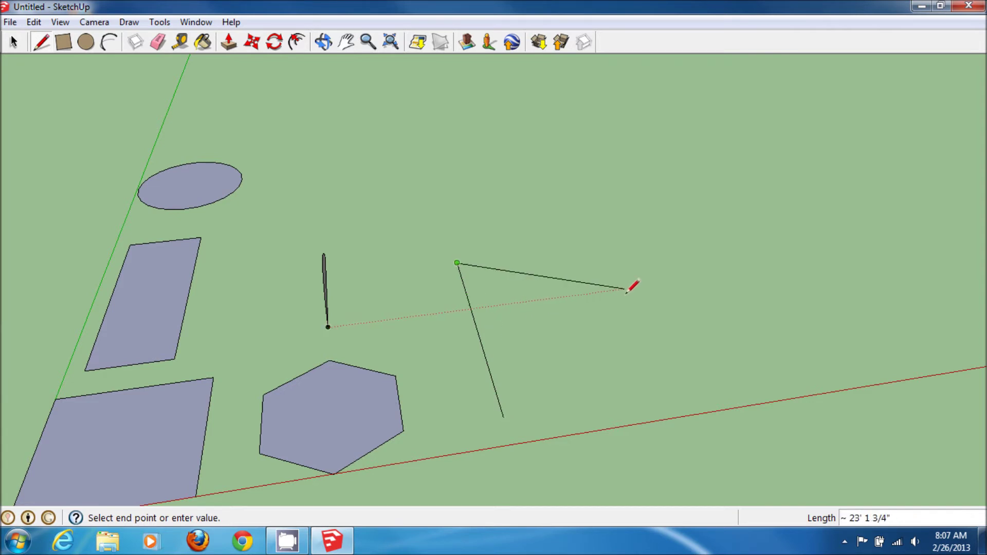
left_click(657, 285)
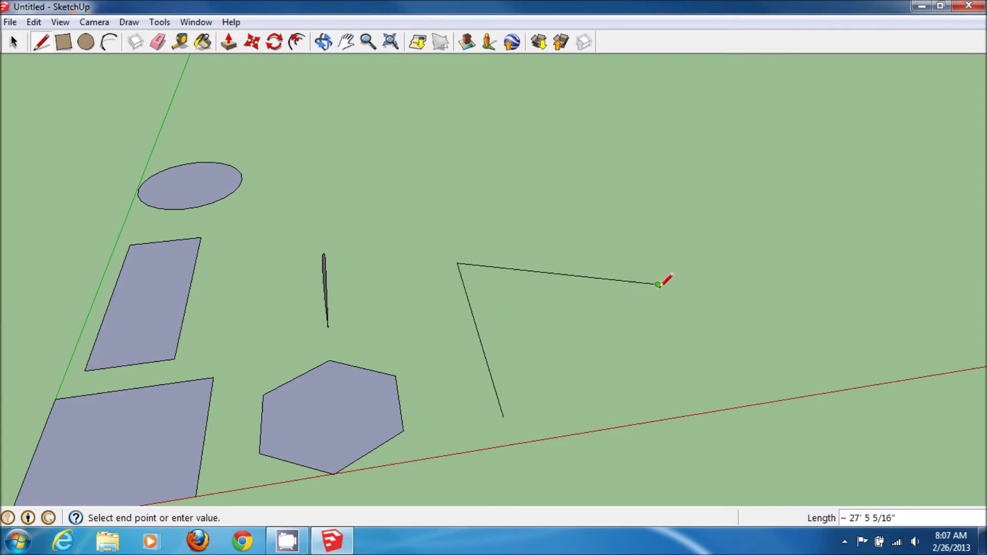
left_click(503, 416)
middle_click_drag(514, 406, 888, 345)
Step: Sketch a closed freehand blob outline beside the triangle so it fills into a face
key("l")
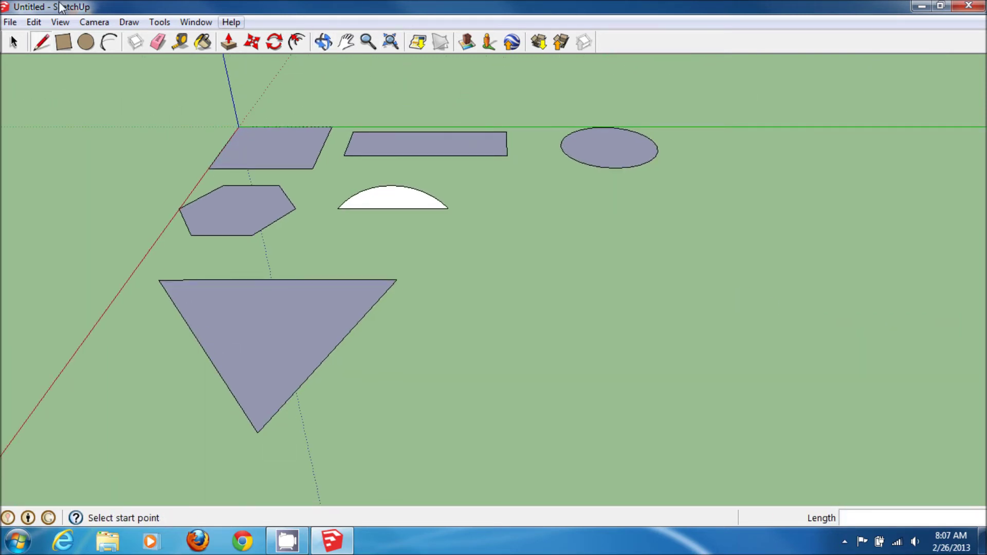
left_click(137, 22)
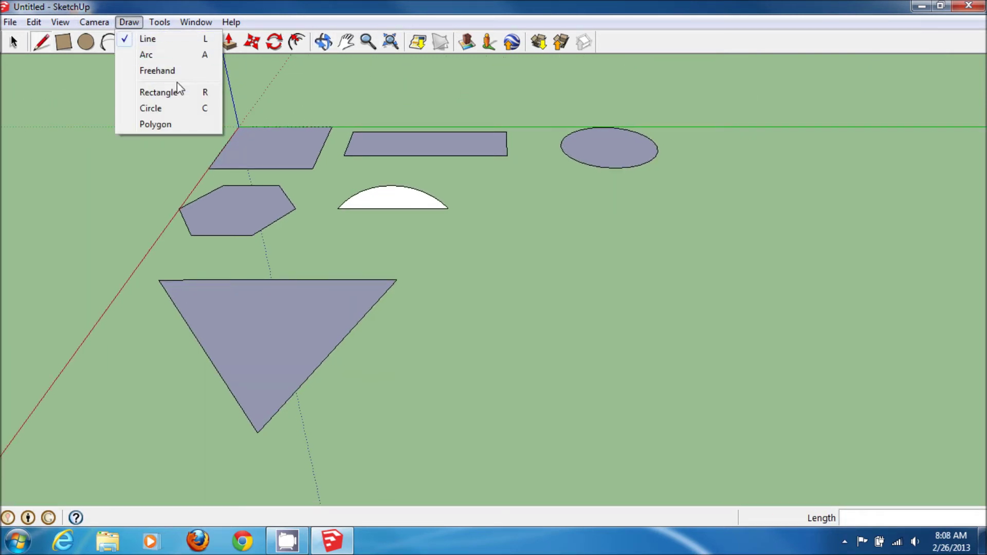
left_click(196, 72)
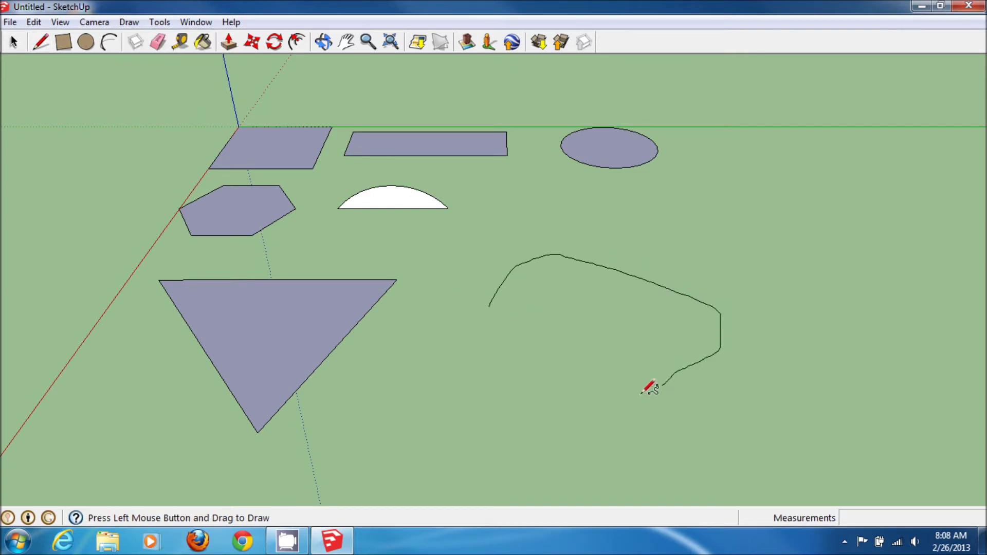
left_click_drag(496, 273, 492, 274)
scroll(493, 275, "up", 5)
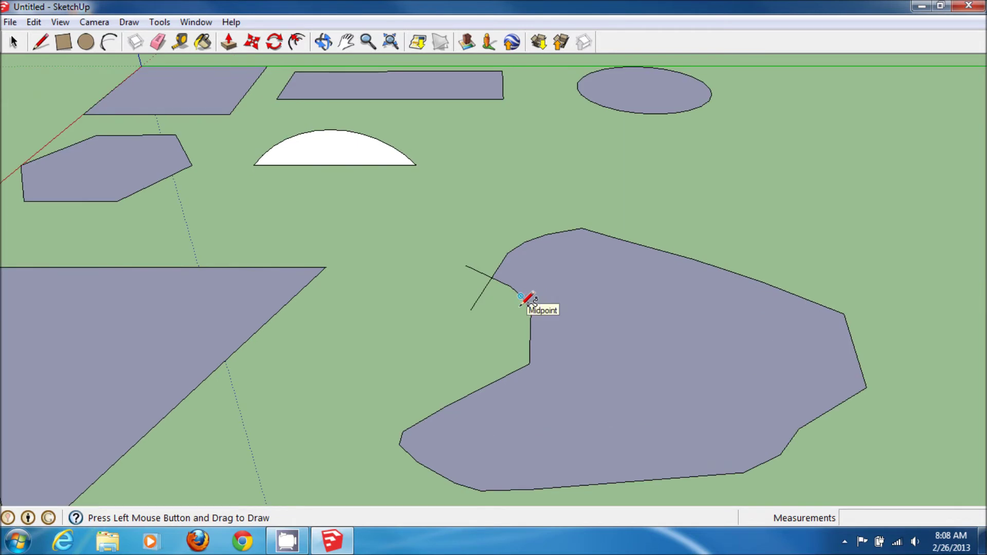
scroll(473, 289, "up", 3)
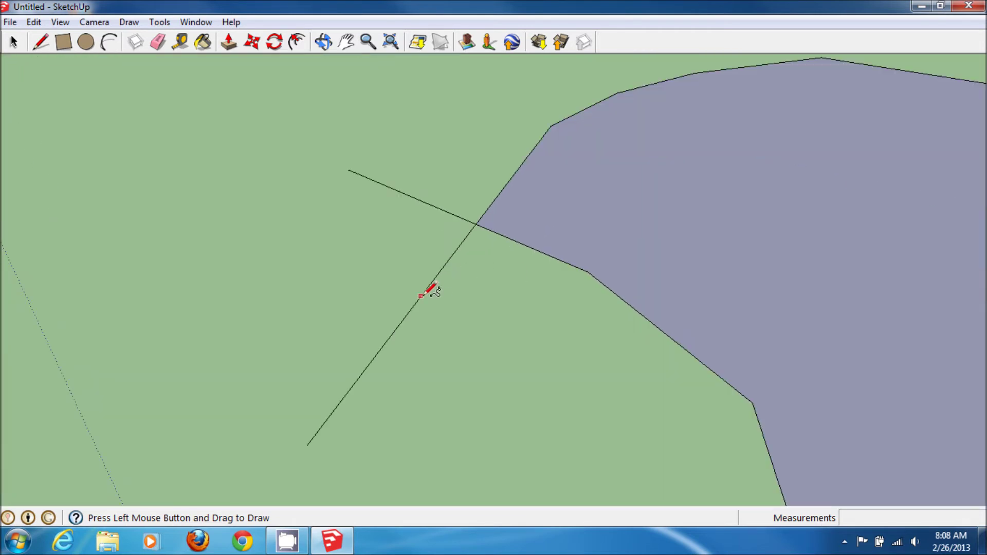
middle_click_drag(422, 295, 586, 278, "shift")
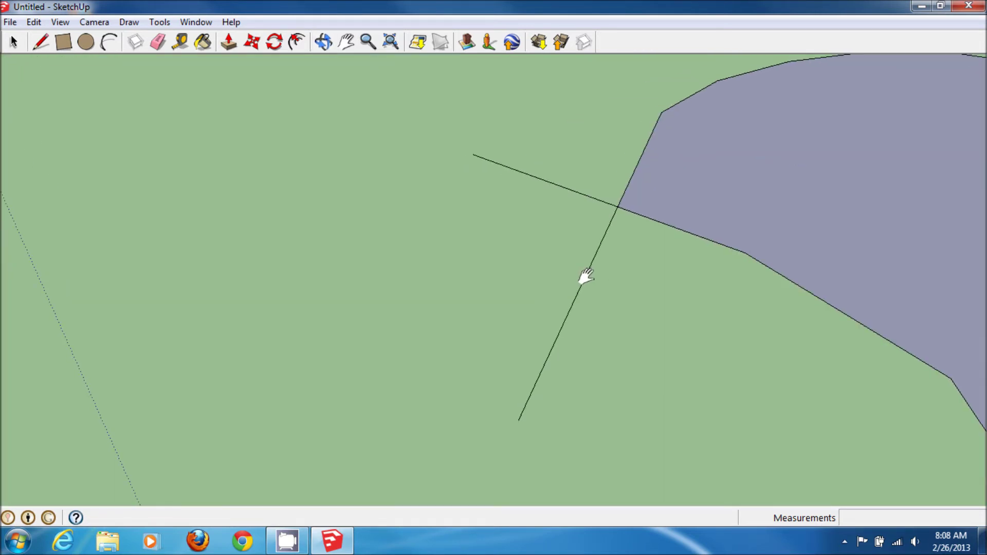
Step: Erase the two stray lines crossing the freehand blob's edge
left_click(158, 42)
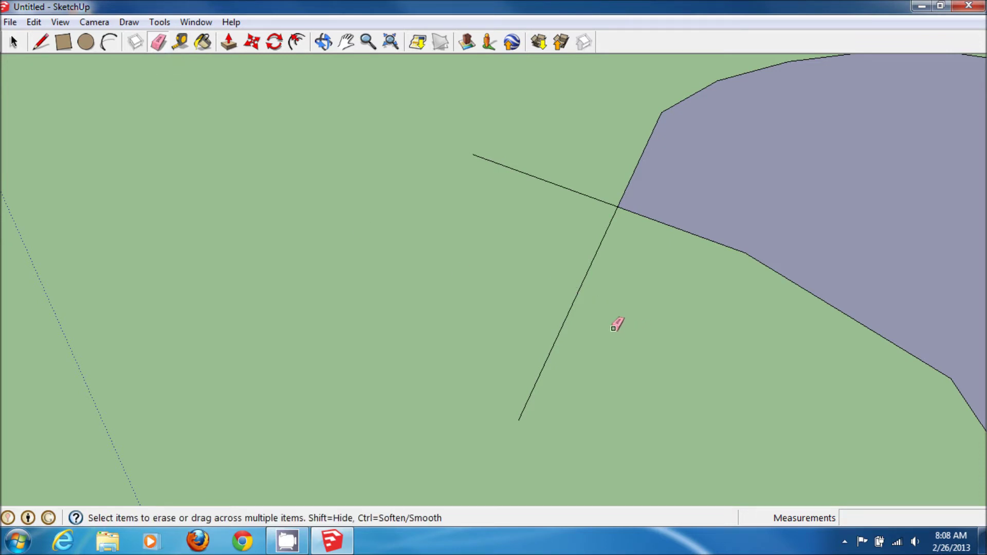
mouse_move(613, 328)
left_mouse_down()
mouse_move(564, 309)
mouse_move(538, 258)
left_mouse_up()
left_click_drag(497, 126, 443, 118)
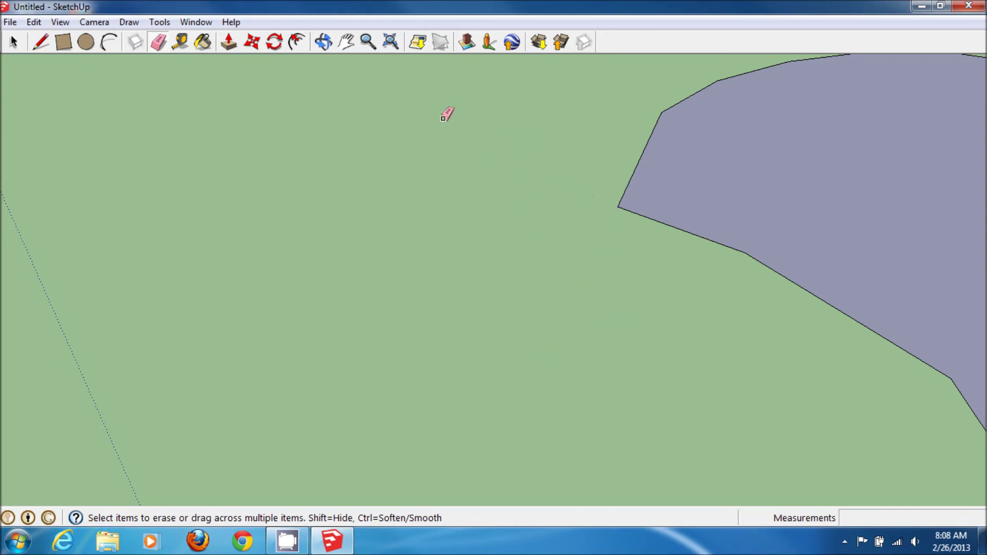
scroll(430, 125, "down", 6)
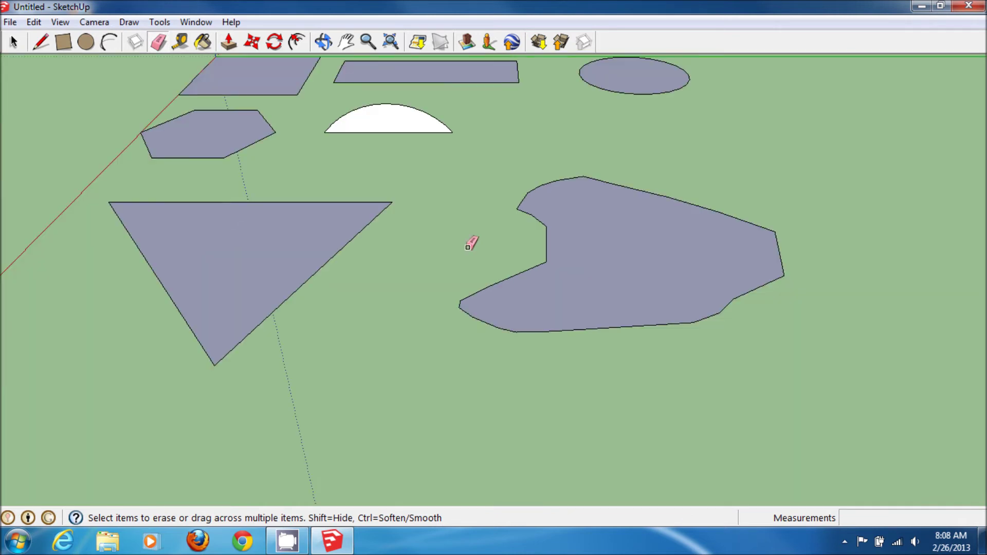
scroll(467, 247, "down", 3)
key("space")
mouse_move(443, 257)
middle_mouse_down()
mouse_move(425, 293)
mouse_move(394, 307)
mouse_move(690, 284)
mouse_move(601, 430)
mouse_move(309, 391)
middle_mouse_up()
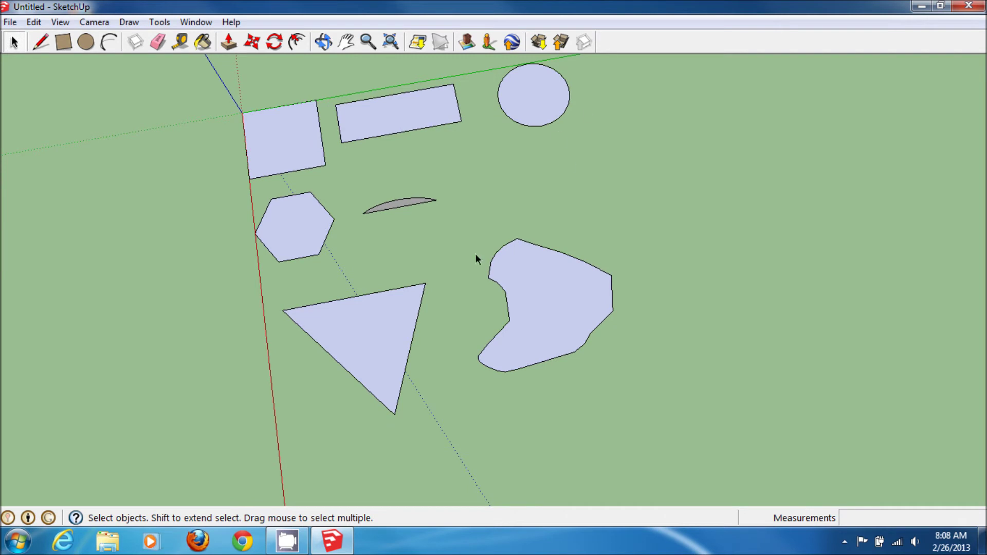
Step: Activate Push/Pull and zoom in on the square face at the origin
middle_click_drag(734, 281, 786, 209)
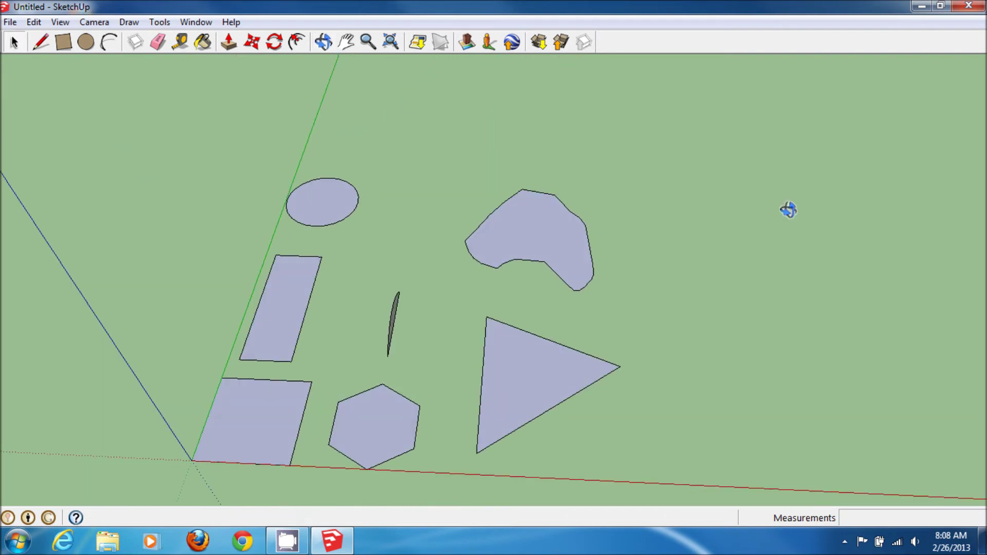
middle_click_drag(461, 306, 405, 245)
middle_click_drag(370, 202, 456, 276, "shift")
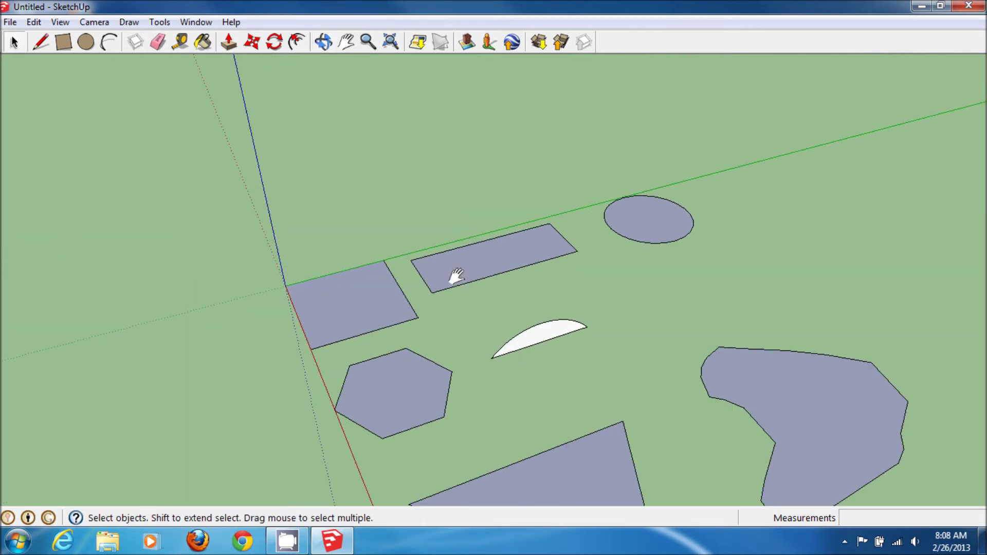
left_click(237, 45)
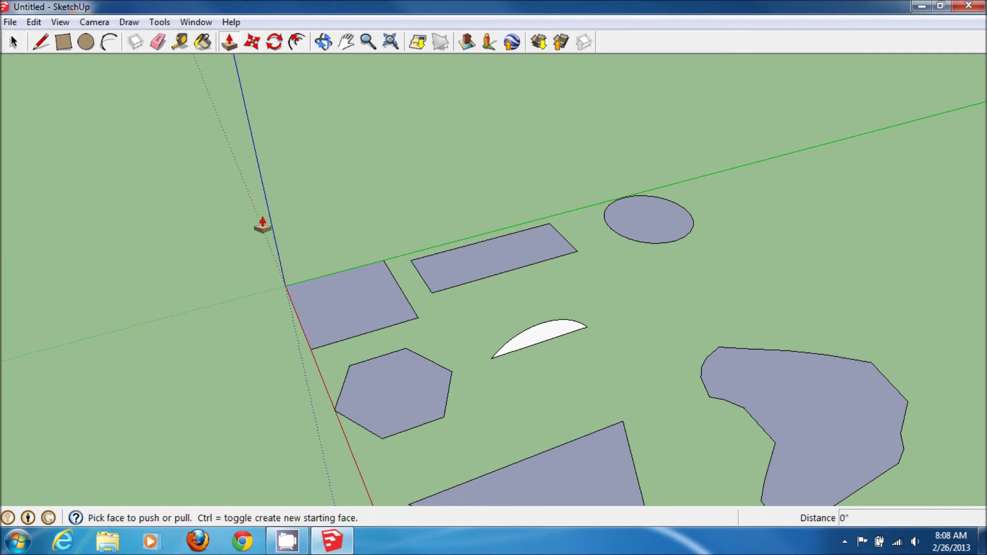
scroll(370, 341, "up", 4)
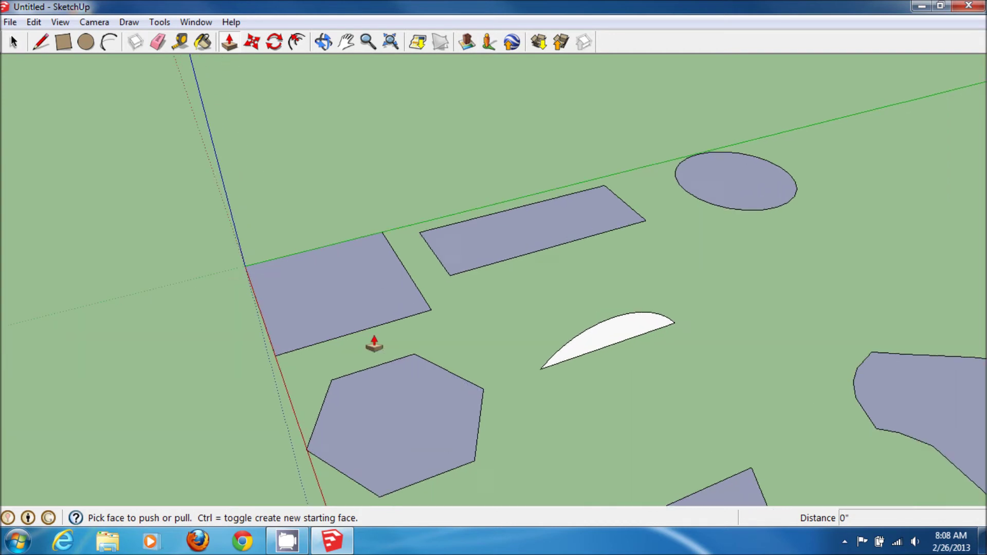
scroll(367, 365, "up", 2)
middle_click_drag(363, 363, 477, 309)
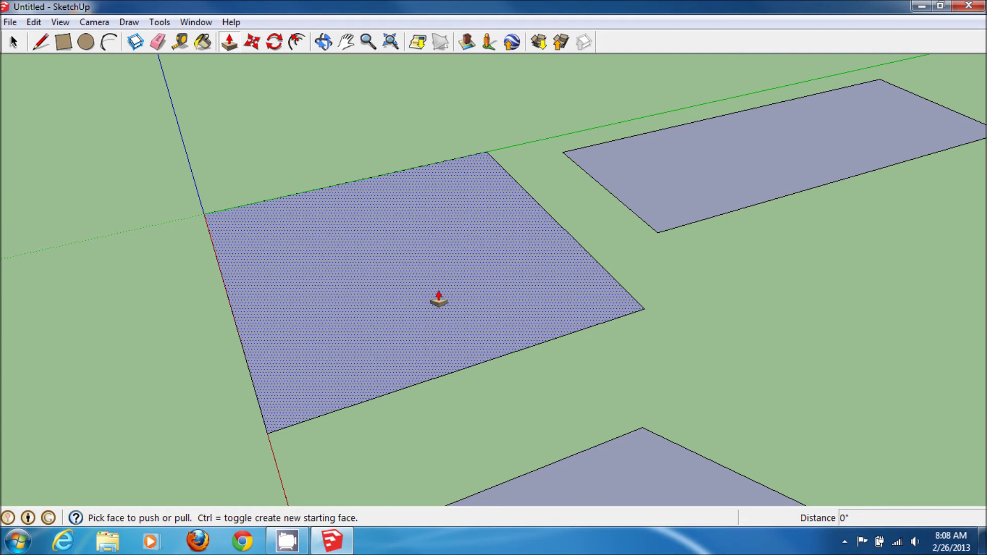
Step: Pull the square face at the origin up into a solid box
left_click(438, 299)
left_click(438, 91)
scroll(506, 152, "up", 2)
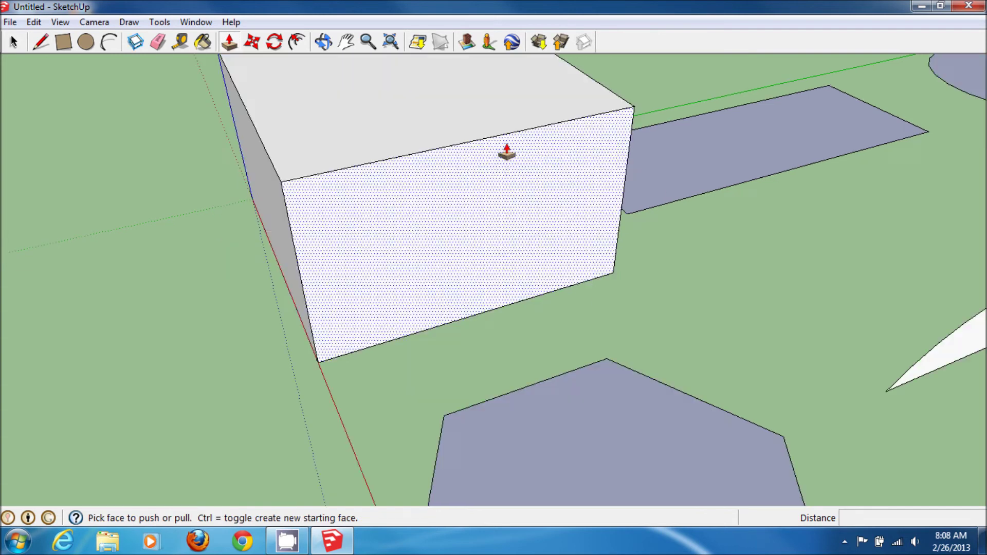
scroll(506, 152, "down", 3)
Step: Extrude the longer rectangle into a box, then undo that extrusion
middle_click_drag(625, 149, 388, 336)
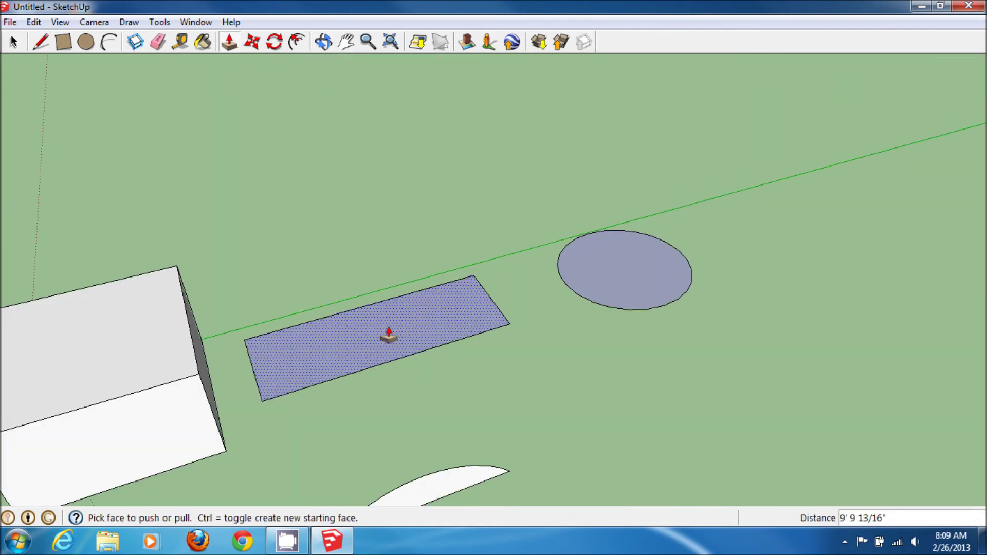
scroll(546, 295, "down", 2)
scroll(507, 315, "up", 4)
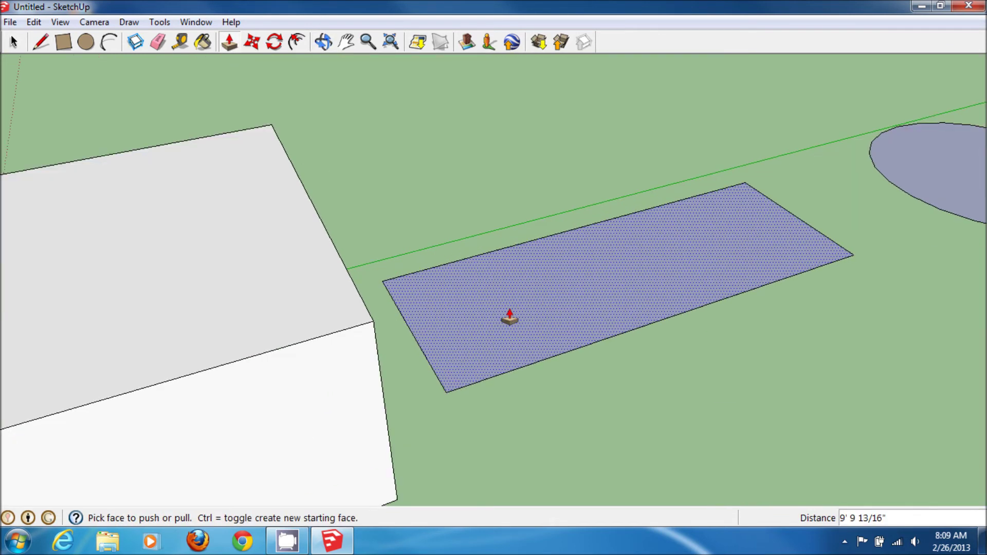
mouse_move(508, 318)
middle_mouse_down()
mouse_move(507, 308)
mouse_move(632, 309)
middle_mouse_up()
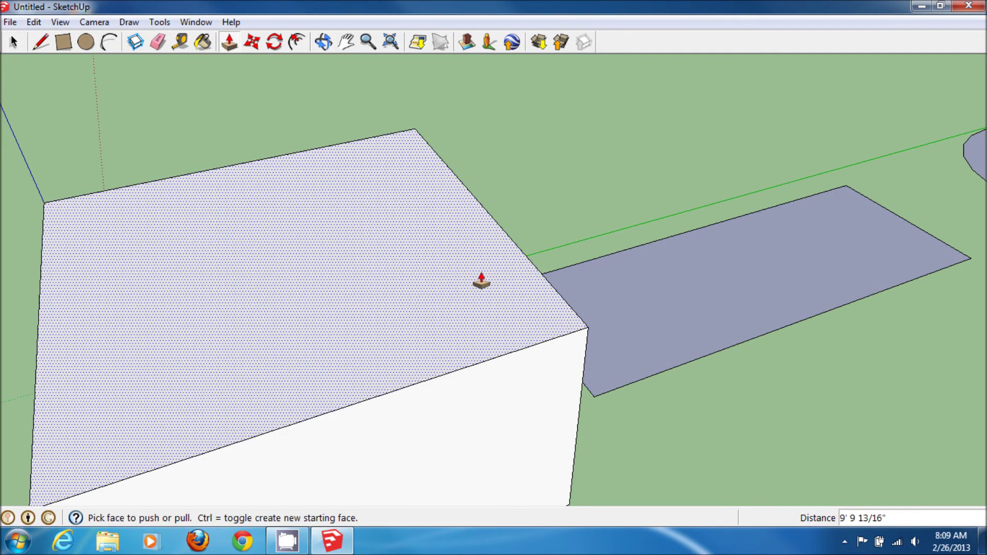
mouse_move(388, 240)
middle_mouse_down()
mouse_move(619, 224)
mouse_move(538, 149)
mouse_move(568, 224)
middle_mouse_up()
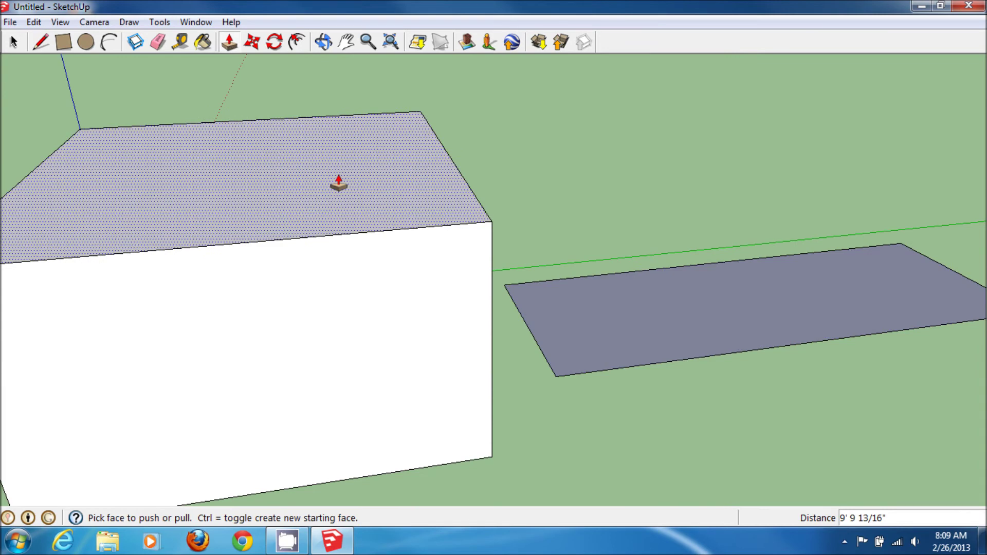
left_click(777, 297)
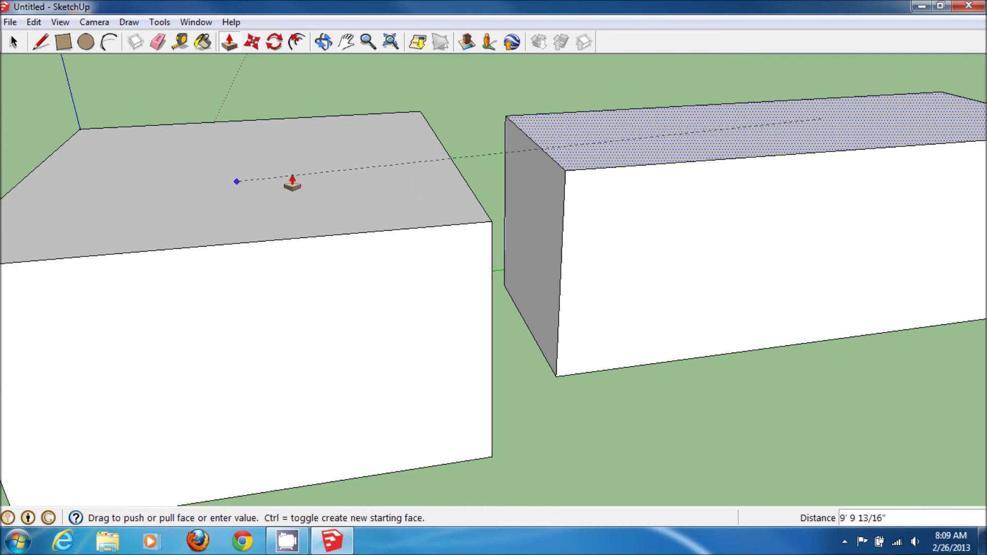
left_click(269, 174)
middle_click_drag(634, 315, 675, 368)
scroll(665, 349, "down", 4)
key("ctrl+z")
scroll(675, 368, "down", 3)
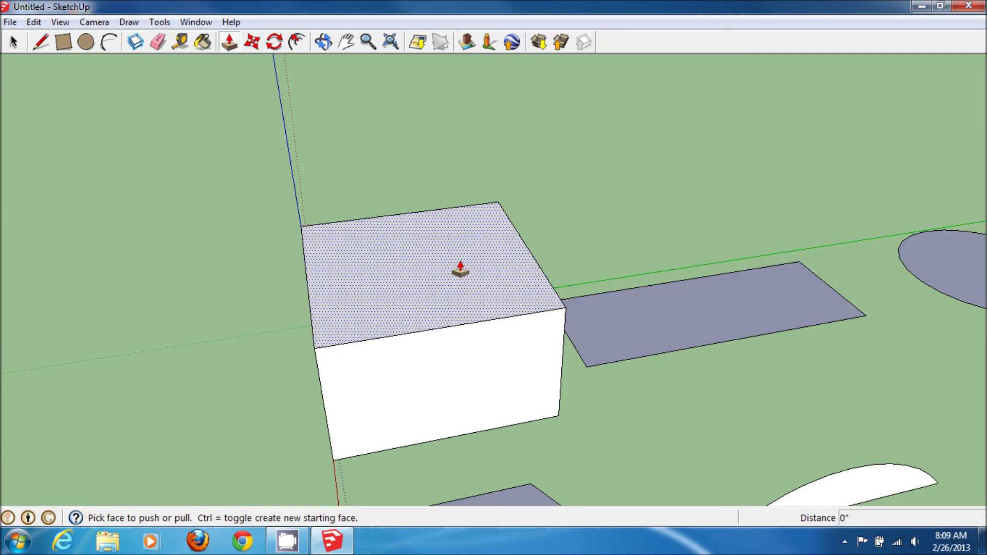
Step: Extrude the long rectangle to the same height and the circle into a cylinder
double_click(706, 306)
middle_click_drag(839, 348, 624, 282)
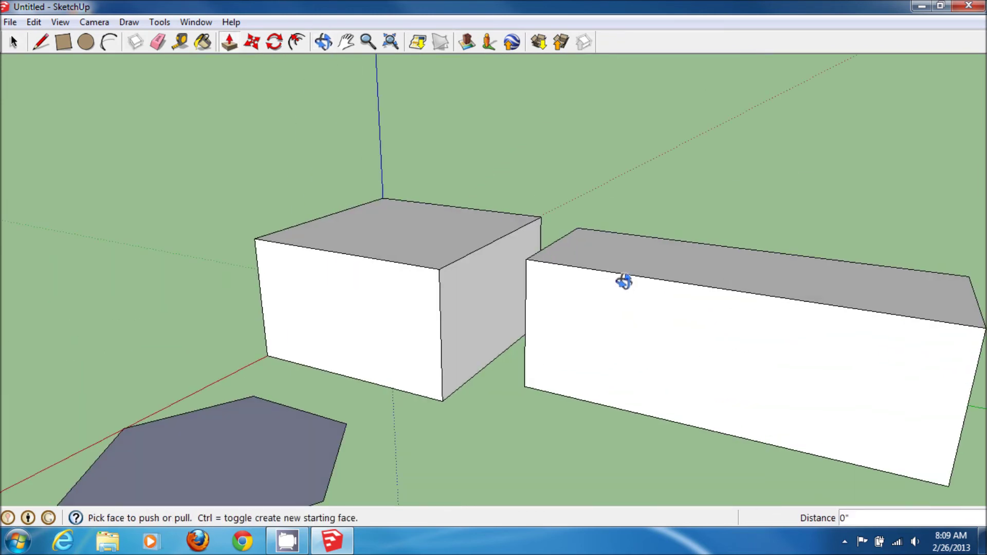
scroll(623, 282, "down", 3)
middle_click_drag(709, 326, 656, 214)
double_click(673, 110)
Step: Extrude the irregular shape, hexagon, triangle and arc shape into solids by repeating the height
double_click(835, 479)
middle_click_drag(329, 354, 442, 271)
double_click(443, 271)
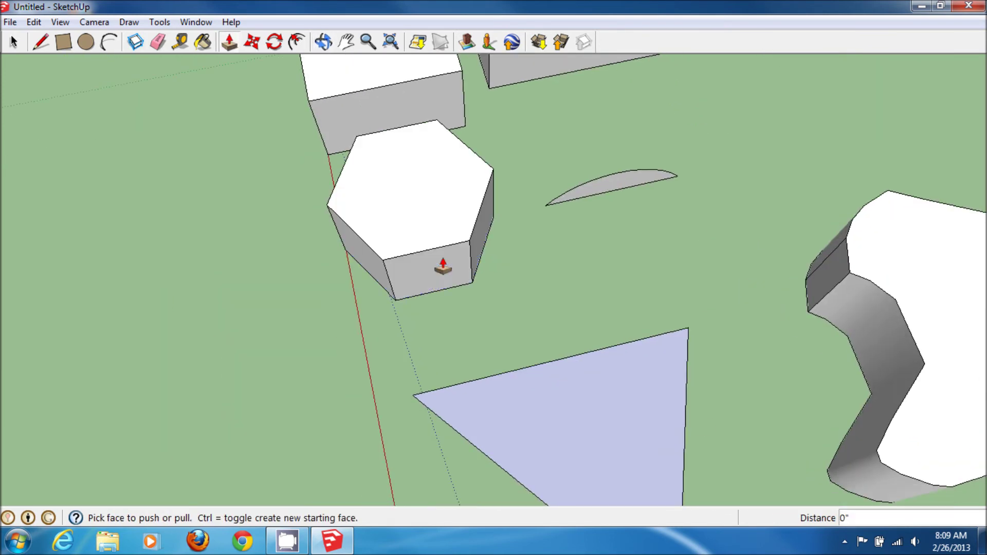
double_click(671, 430)
middle_click_drag(676, 399, 632, 277)
double_click(644, 247)
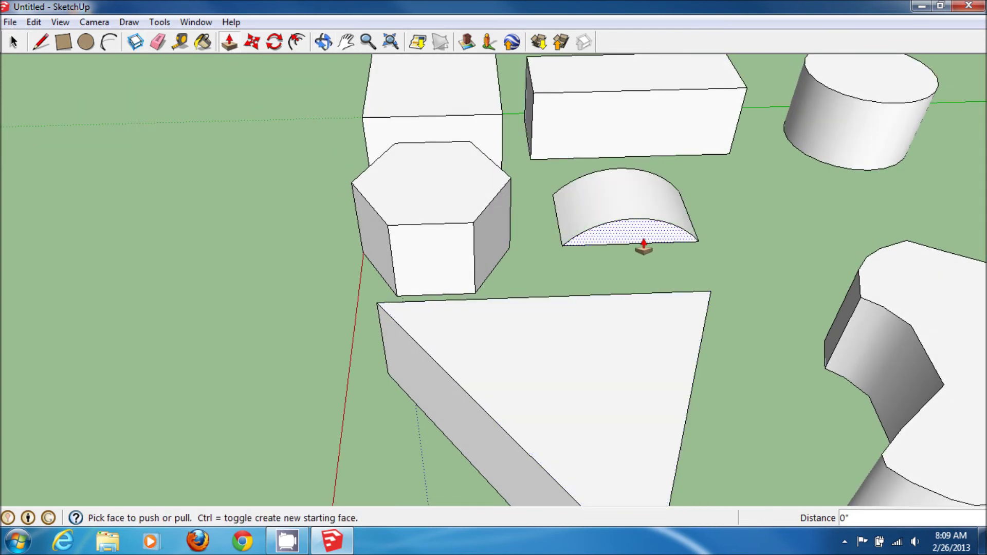
Step: Pan the shapes aside to free empty ground for a new model
scroll(656, 245, "down", 8)
middle_click_drag(687, 260, 407, 276)
middle_click_drag(720, 246, 494, 319, "shift")
middle_click_drag(634, 331, 412, 285, "shift")
middle_click_drag(502, 229, 517, 262)
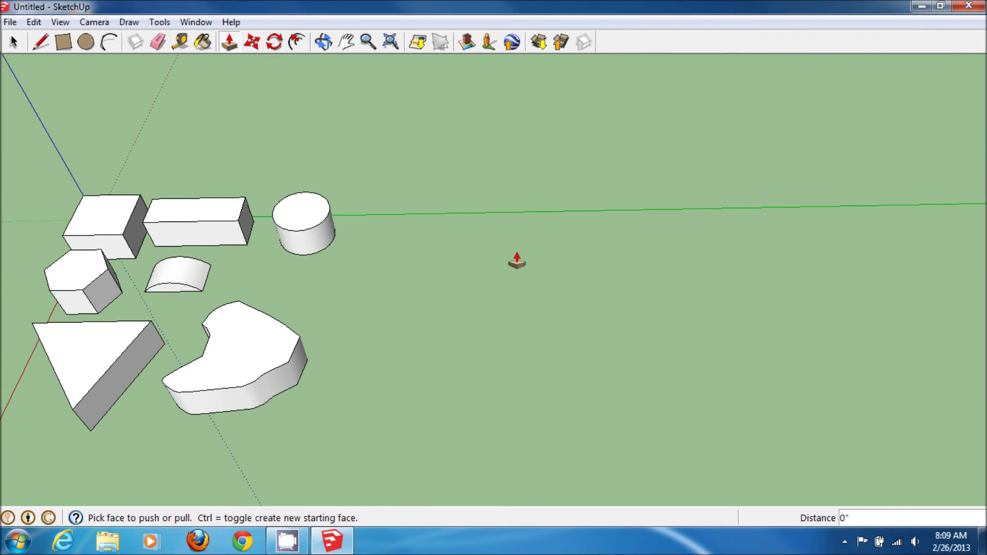
Step: Draw a large rectangle and pull it up into a tall box
left_click(64, 42)
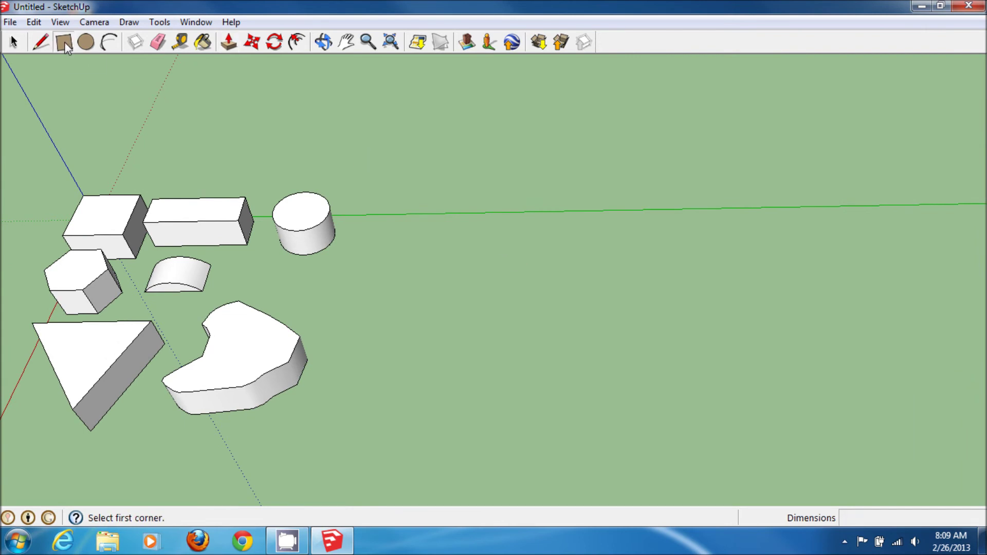
left_click(419, 250)
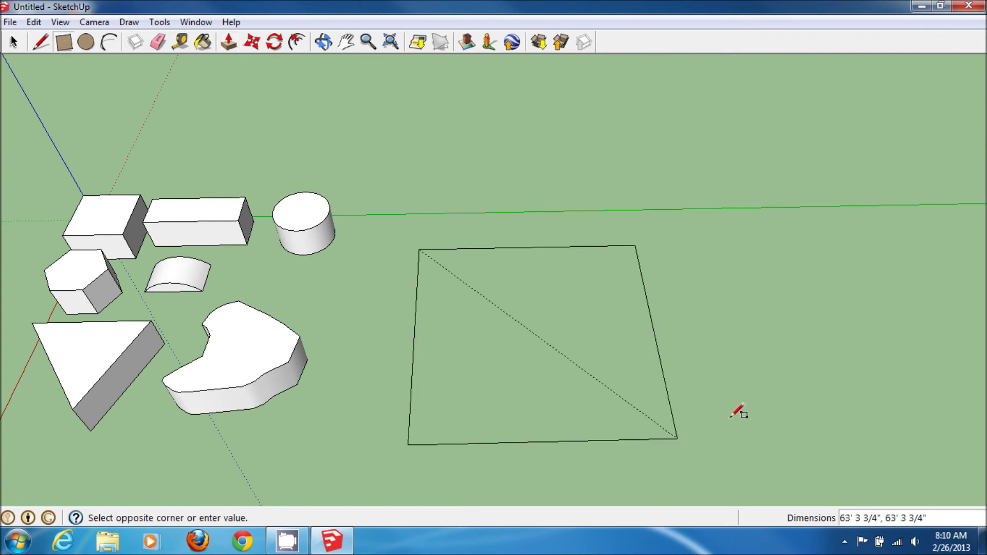
left_click(753, 427)
key("p")
middle_click_drag(652, 422, 630, 387)
left_click_drag(630, 385, 595, 150)
middle_click_drag(660, 157, 581, 272)
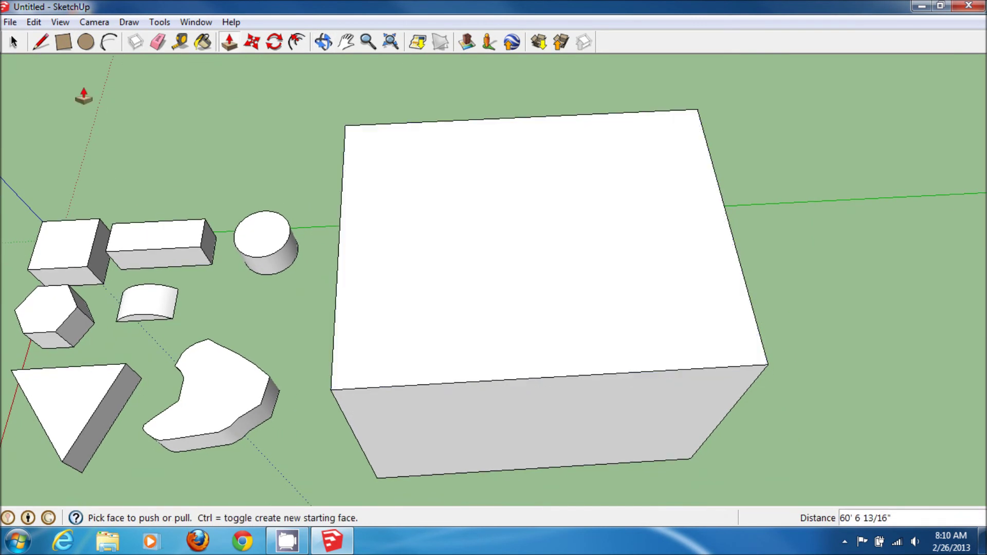
Step: Draw a line between the midpoints of the top edges, splitting the top face
left_click(41, 42)
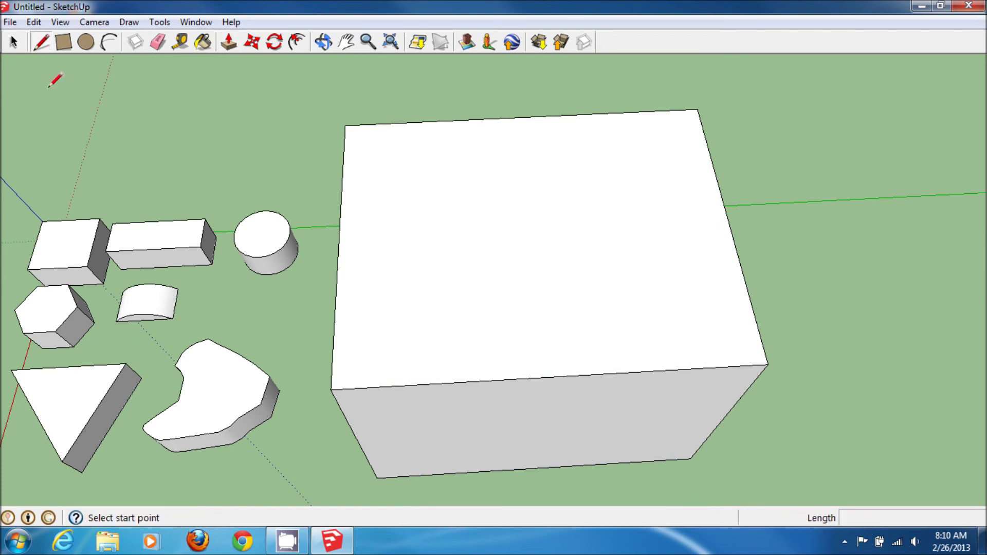
left_click(523, 118)
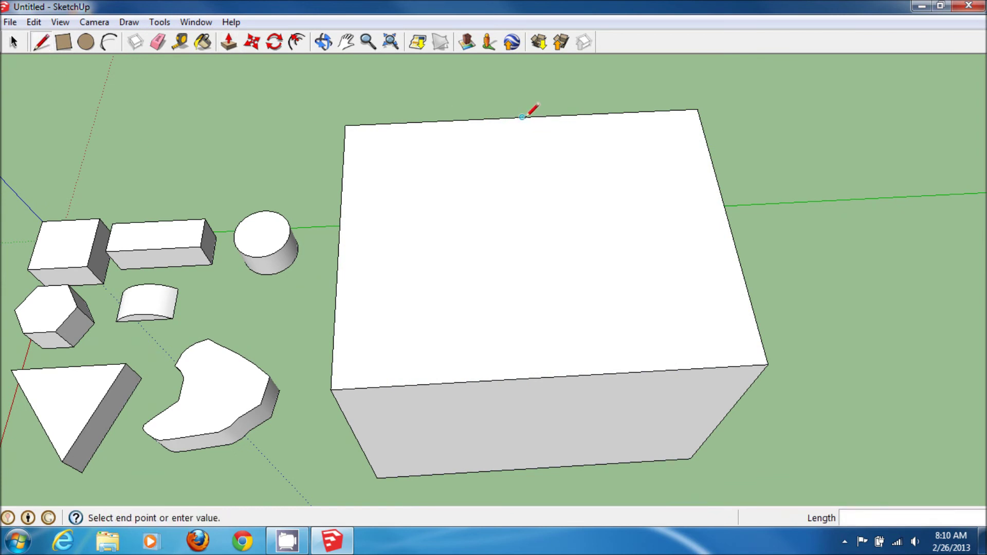
left_click(550, 377)
middle_click_drag(425, 346, 575, 282)
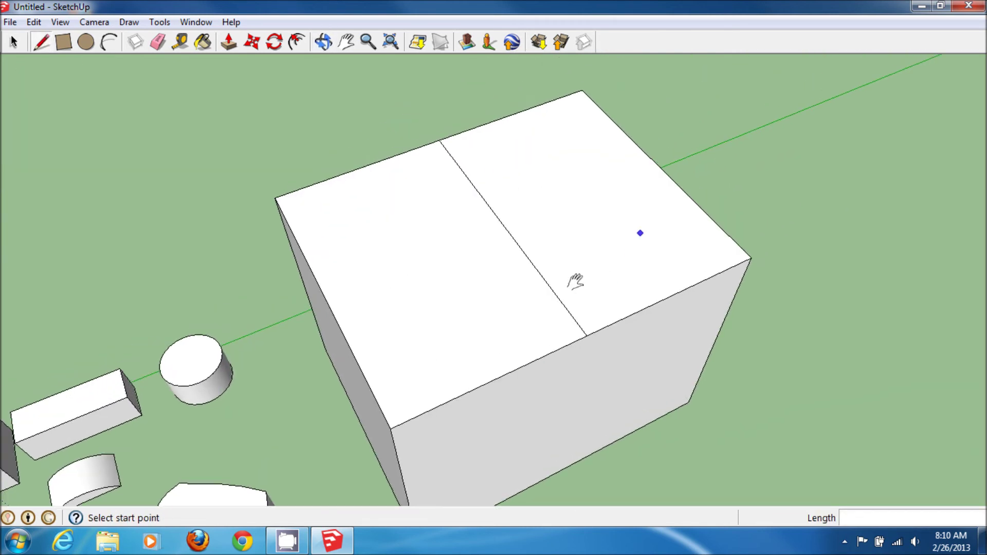
Step: Move the dividing line upward to form a pitched-roof ridge
left_click(250, 42)
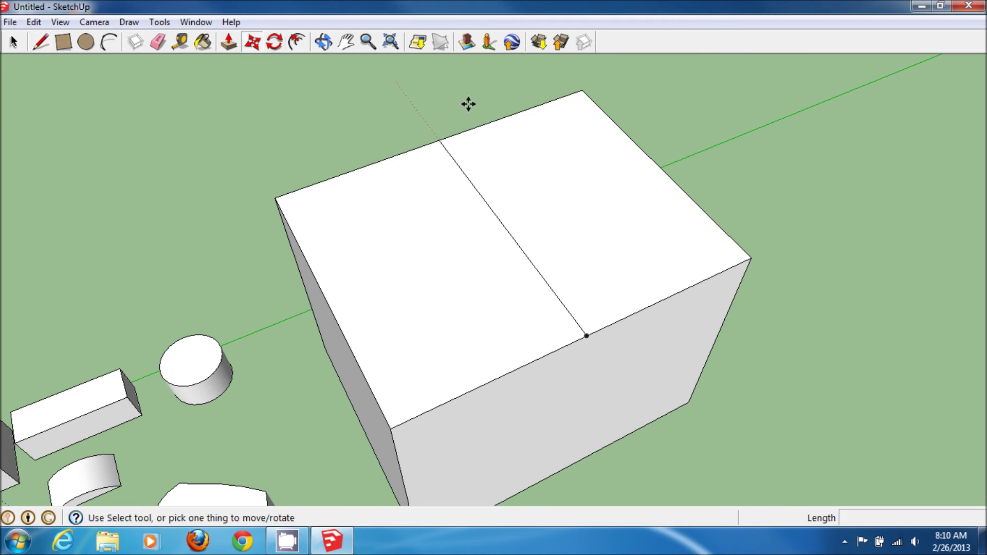
left_click(505, 226)
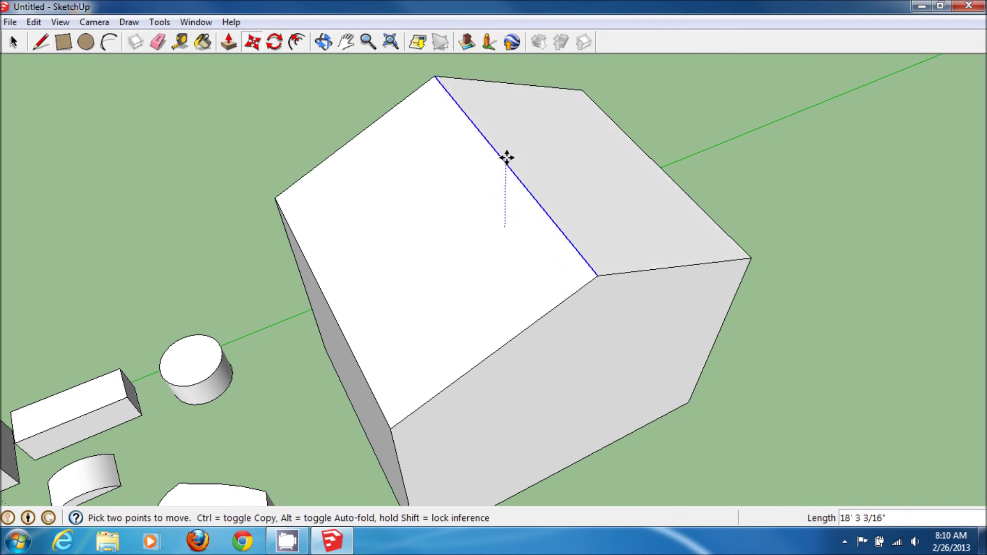
left_click(502, 106)
middle_click_drag(502, 106, 290, 183)
middle_click_drag(255, 211, 311, 344)
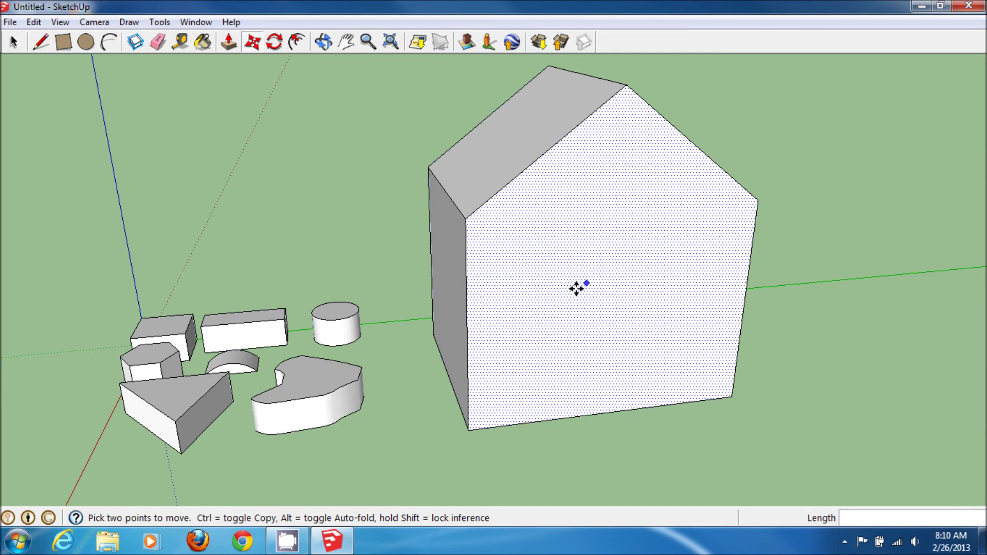
Step: Draw a door rectangle on the wall's bottom edge and a round window circle on the gable
key("r")
left_click(573, 416)
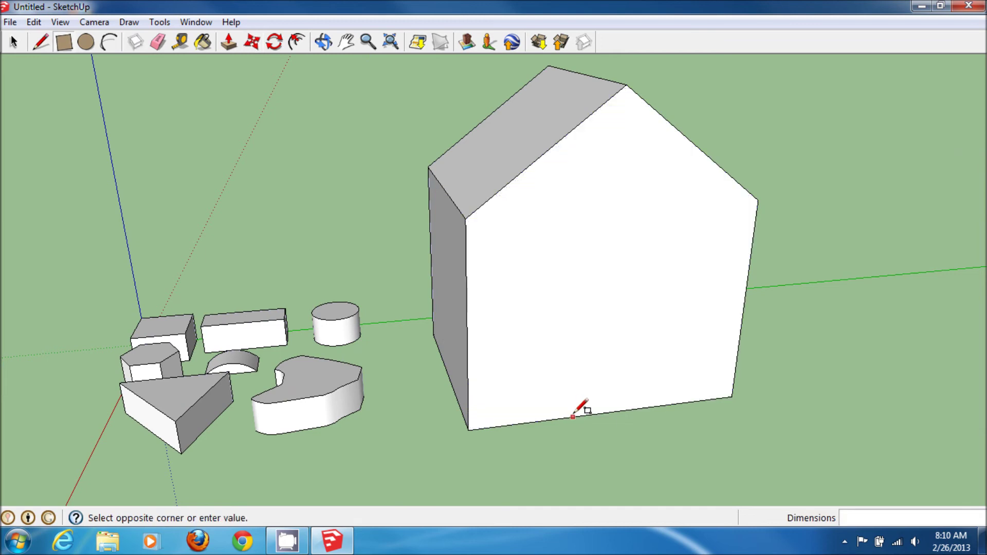
left_click(630, 311)
key("c")
left_click(617, 179)
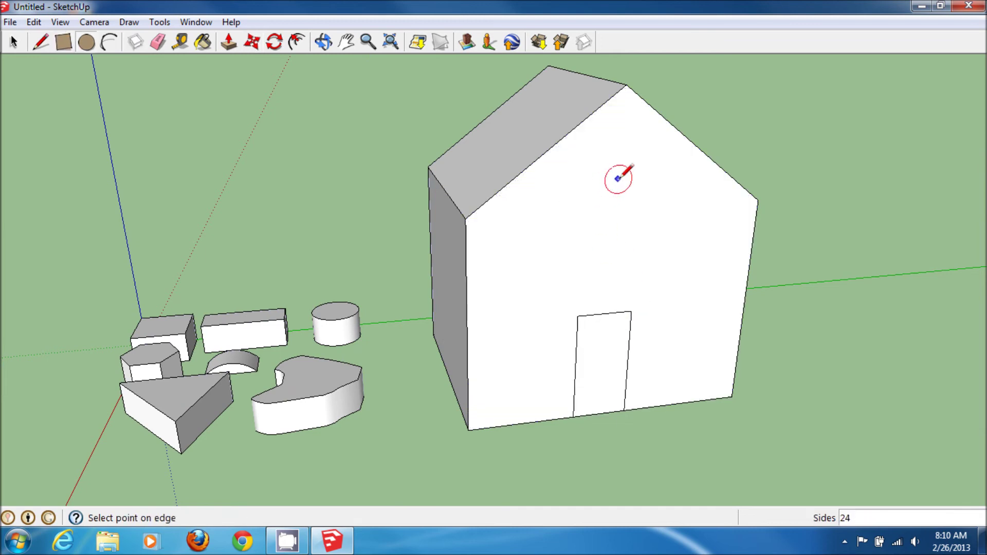
left_click(665, 170)
middle_click_drag(353, 260, 529, 271)
Step: Push the round window and the door inward to recess them into the wall
key("p")
left_click(595, 216)
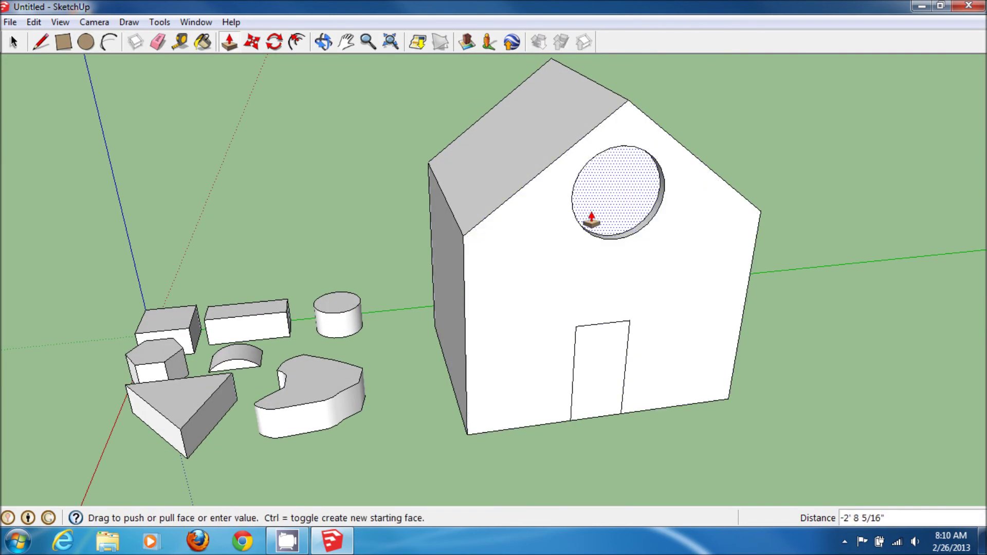
left_click(602, 236)
left_click(614, 416)
left_click(414, 397)
middle_click_drag(414, 396, 451, 319)
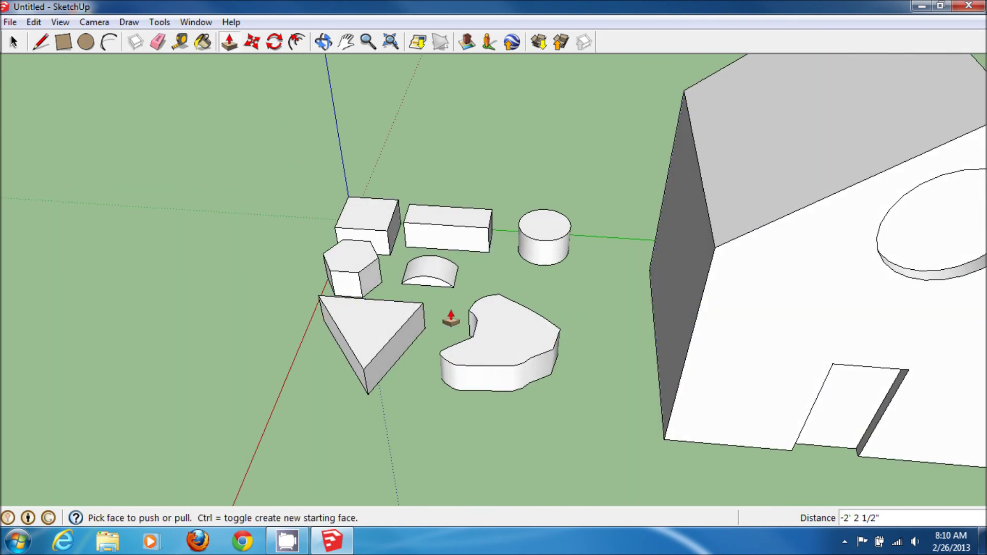
middle_click_drag(764, 281, 434, 315)
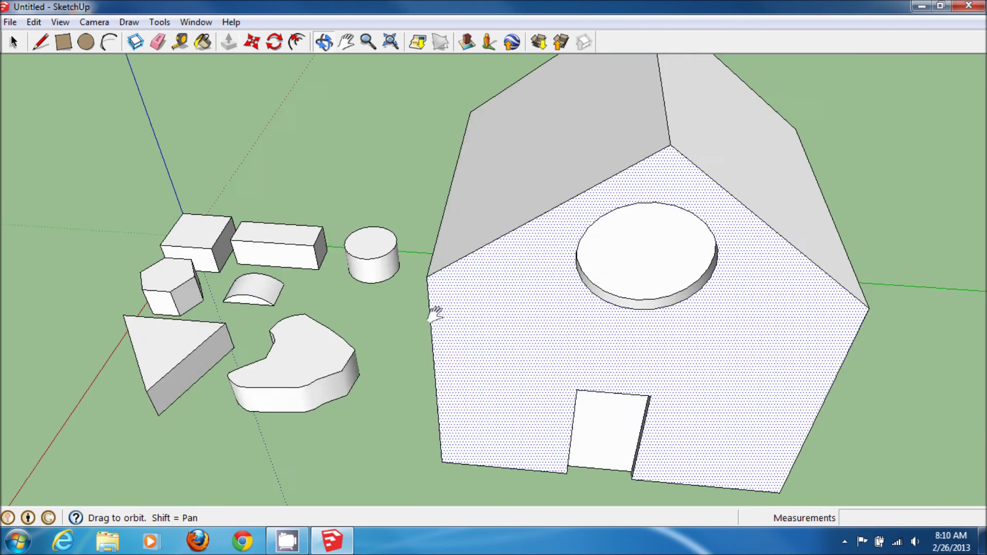
Step: Raise the cylinder's top circle to make the cylinder much taller
scroll(346, 360, "up", 3)
middle_click_drag(570, 123, 494, 170)
left_click(256, 44)
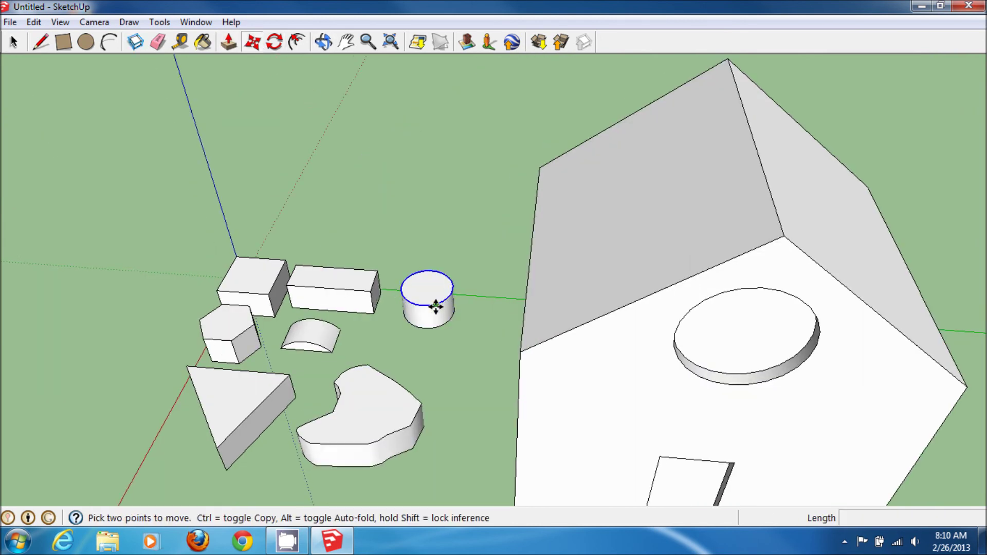
left_click(436, 305)
left_click(469, 234)
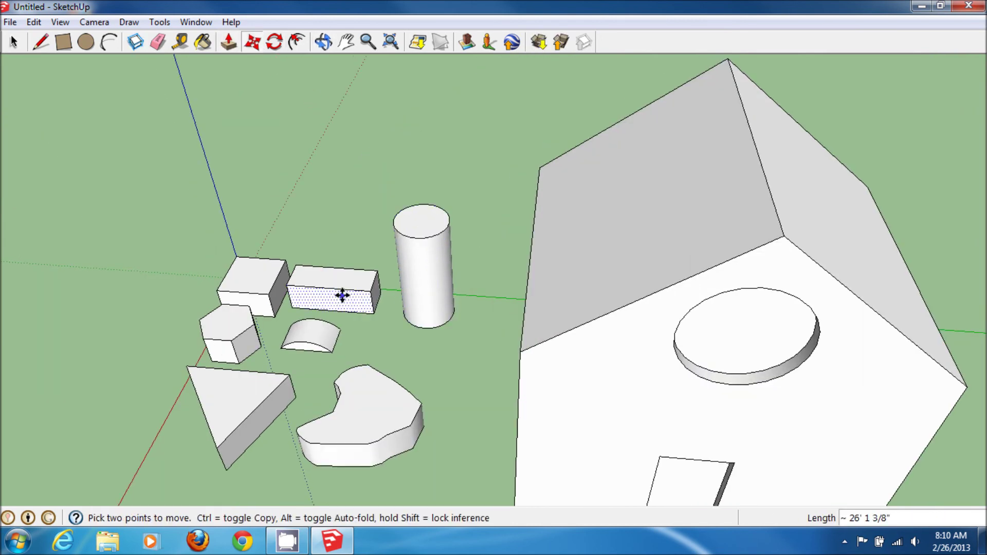
Step: Lower the long box's top edge so its top slopes into a wedge
middle_click_drag(331, 315, 509, 221)
scroll(484, 271, "up", 5)
middle_click_drag(500, 290, 385, 155)
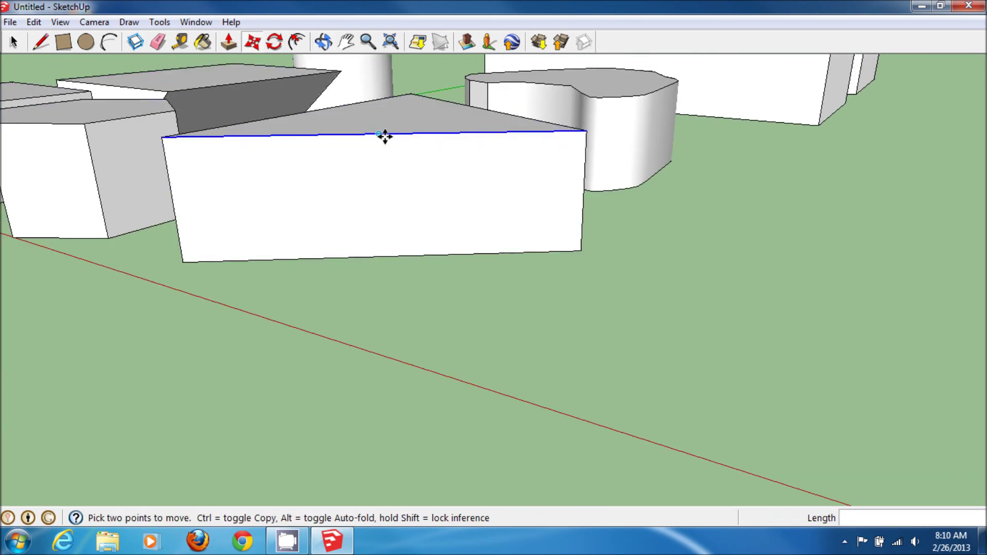
left_click(381, 135)
left_click(412, 192)
middle_click_drag(413, 191, 610, 214)
scroll(703, 199, "down", 3)
middle_click_drag(703, 198, 218, 242)
middle_click_drag(324, 238, 408, 297)
scroll(407, 297, "down", 5)
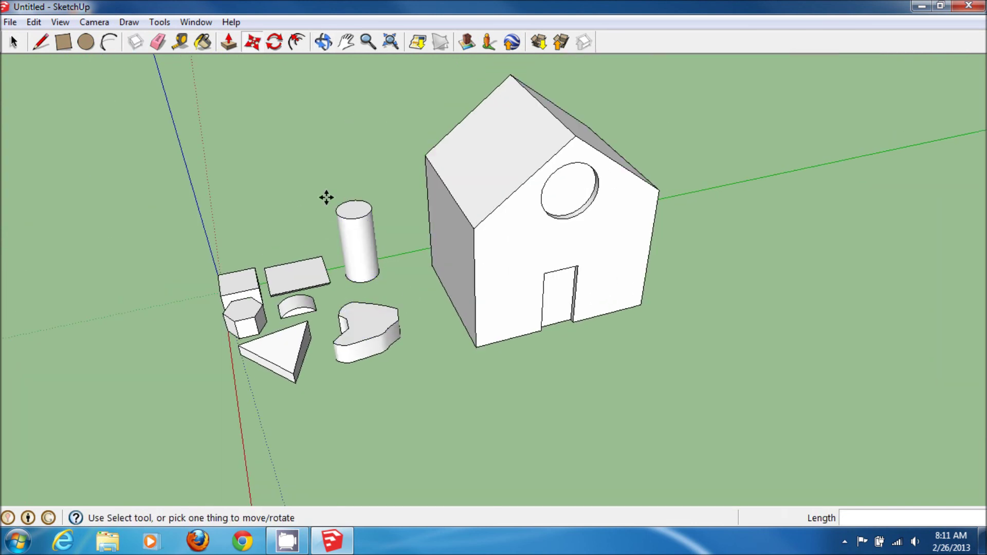